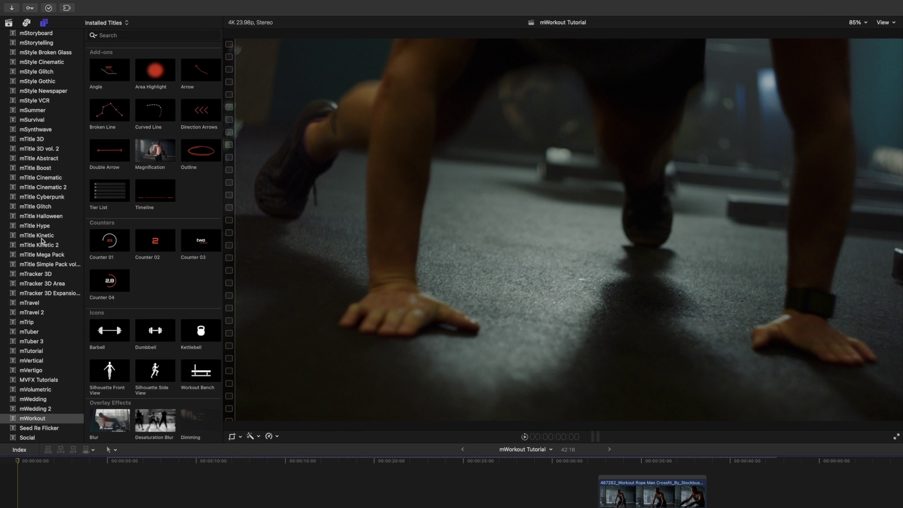
Step: Hide the sidebar and preview the Angle, Area Highlight and Counter 01 titles in the viewer
left_click(43, 24)
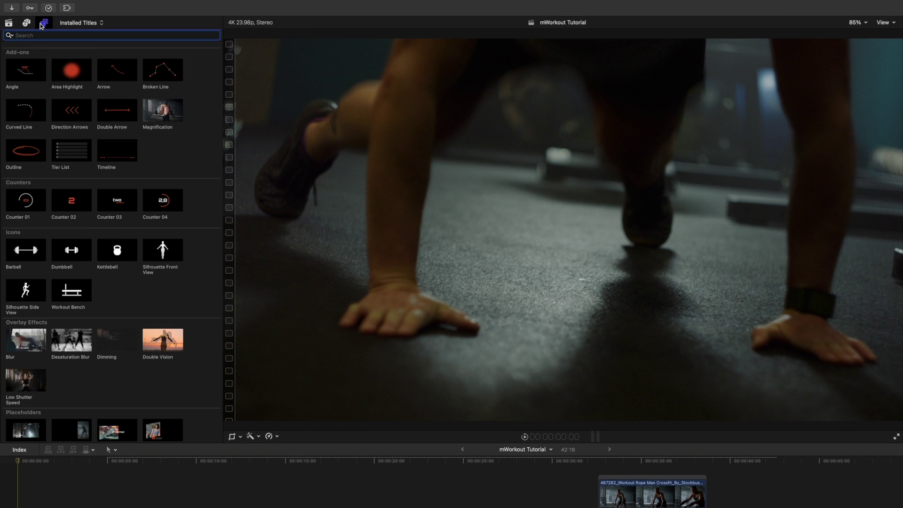
left_click(33, 75)
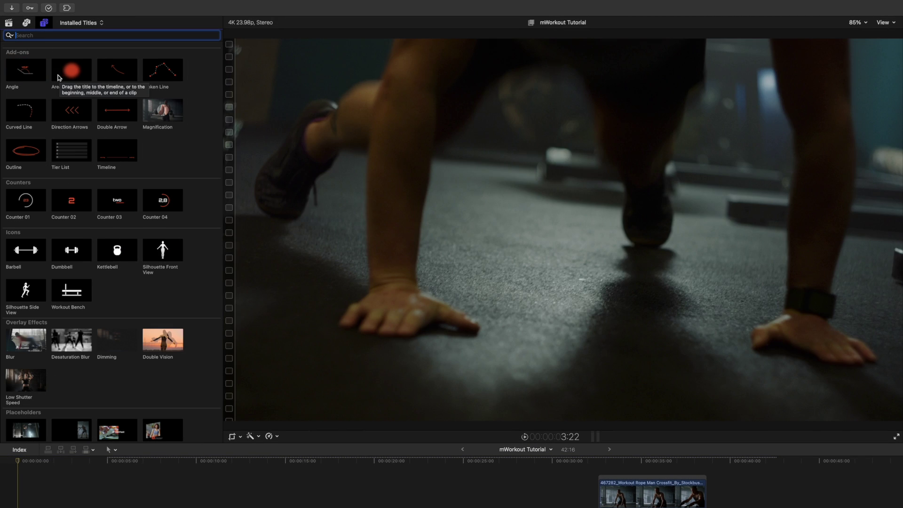
left_click(71, 73)
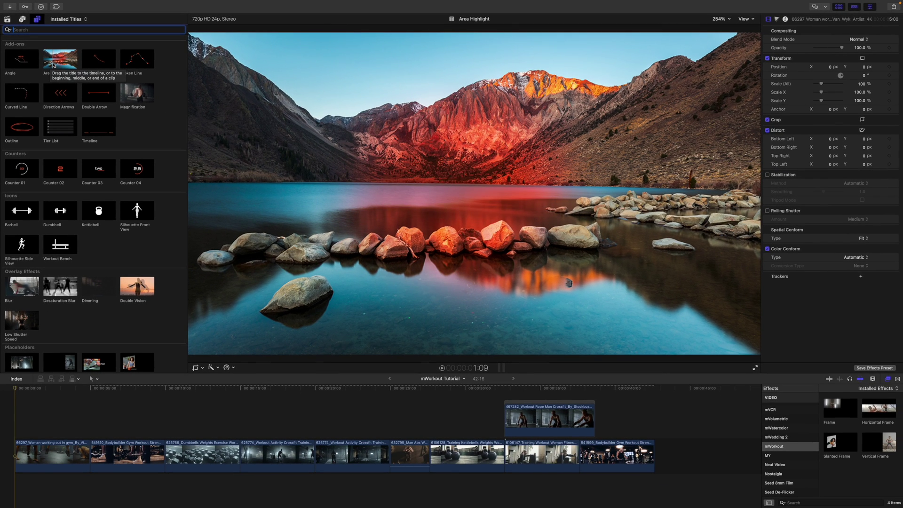
left_click(165, 123)
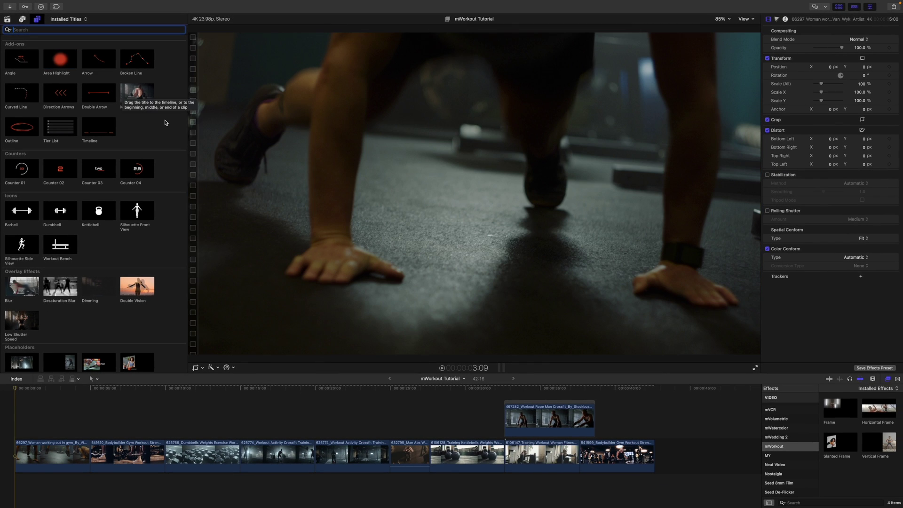
scroll(160, 124, "down", 3)
left_click(14, 107)
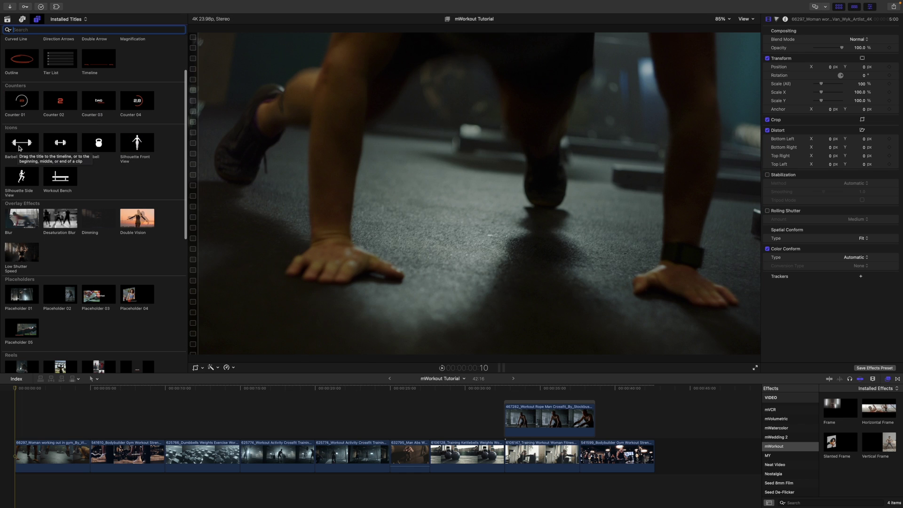
Step: Scroll through the mWorkout title categories past Blur, Reel 02 and Callout
scroll(38, 149, "down", 5)
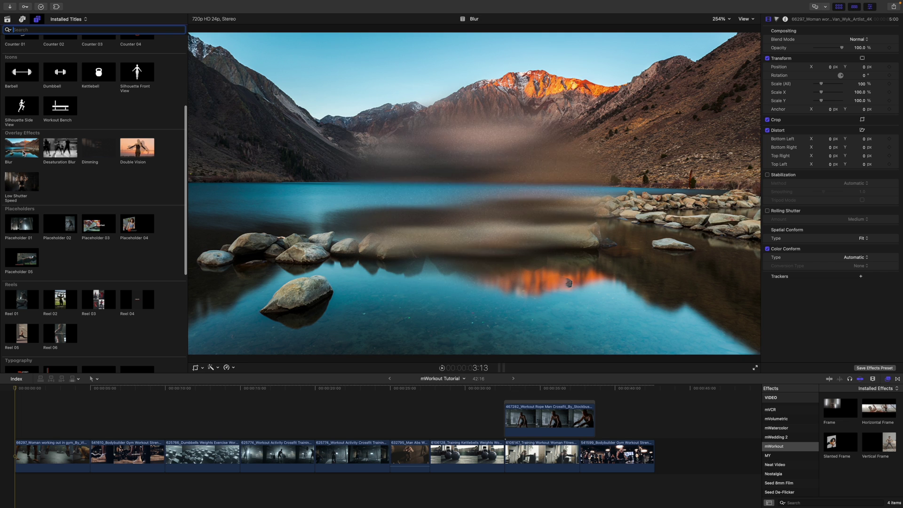
scroll(92, 192, "down", 4)
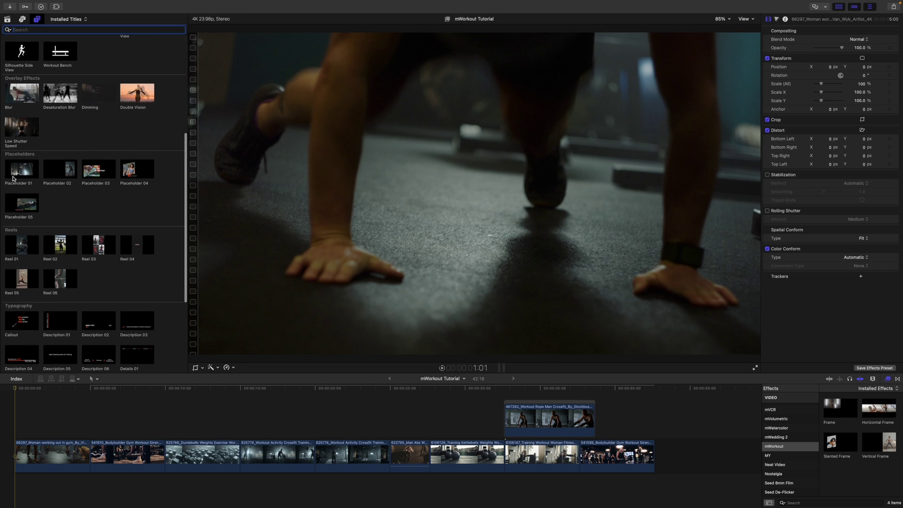
scroll(18, 188, "down", 4)
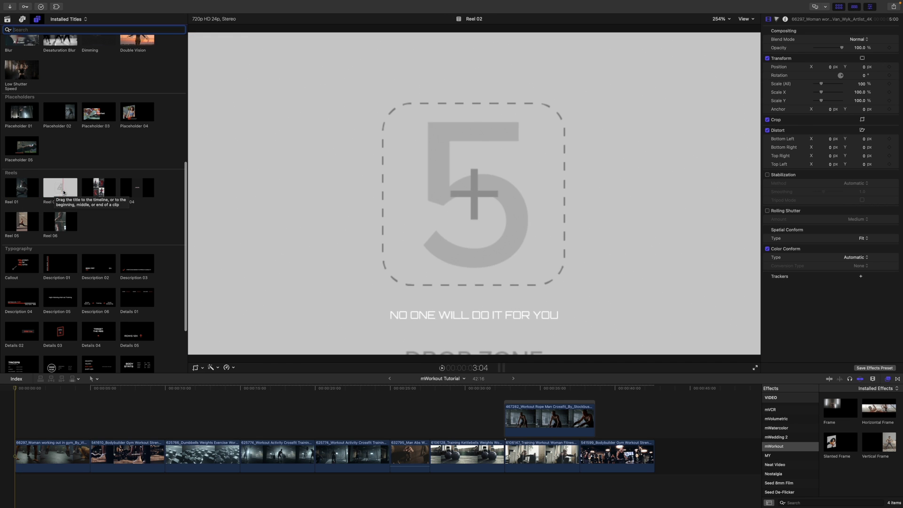
scroll(141, 238, "down", 5)
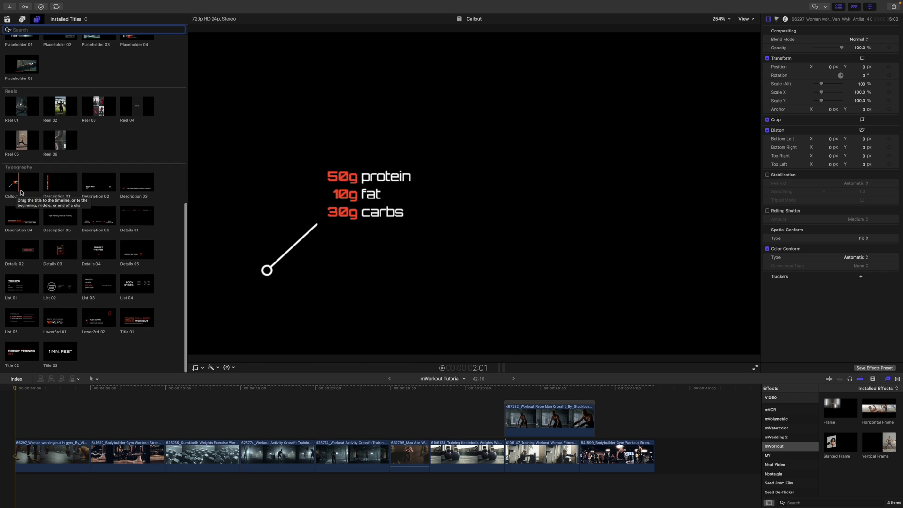
scroll(161, 223, "up", 15)
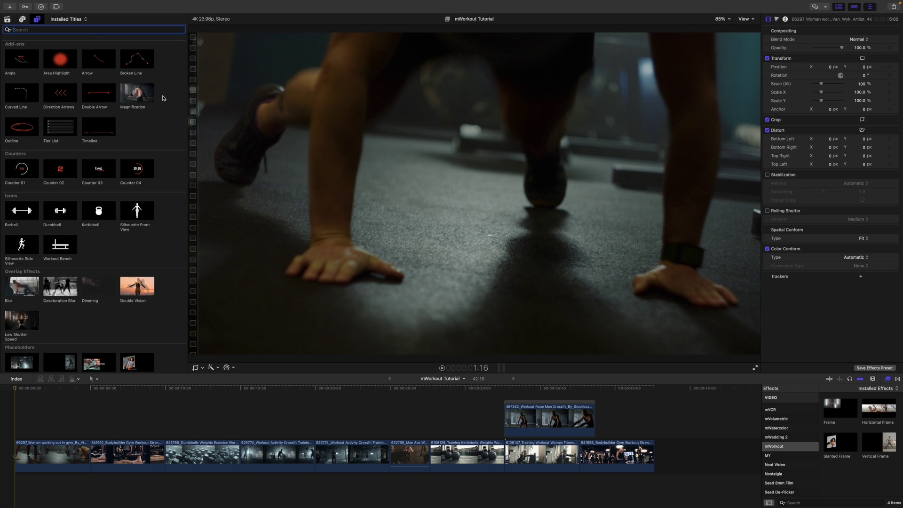
Step: Place Broken Line at the timeline start, try moving its shape, undo, and show its parameters
left_click_drag(137, 62, 16, 417)
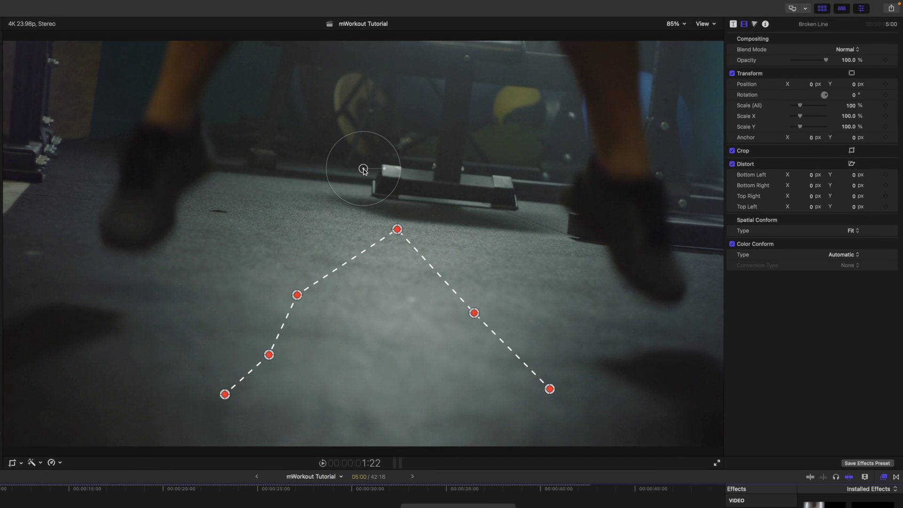
left_click_drag(364, 170, 376, 138)
key("super+z")
key("super+z")
key("super+z")
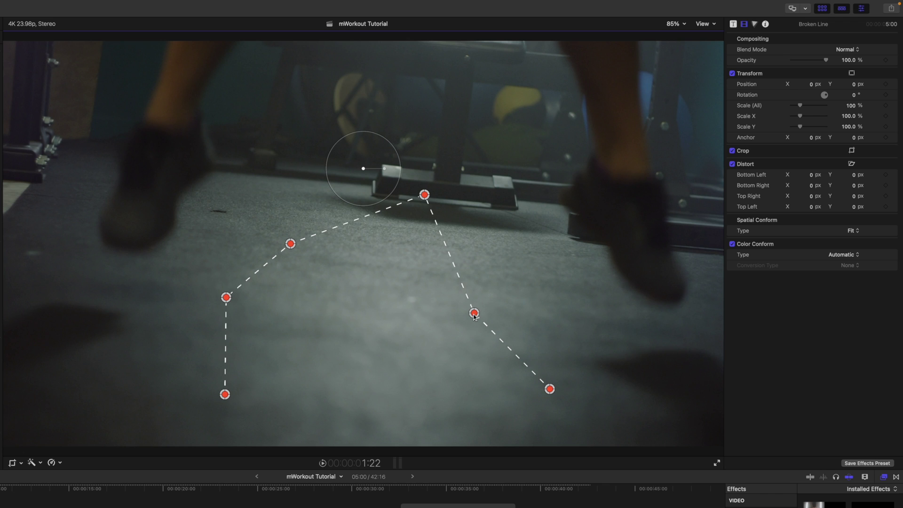
key("super+z")
left_click(733, 24)
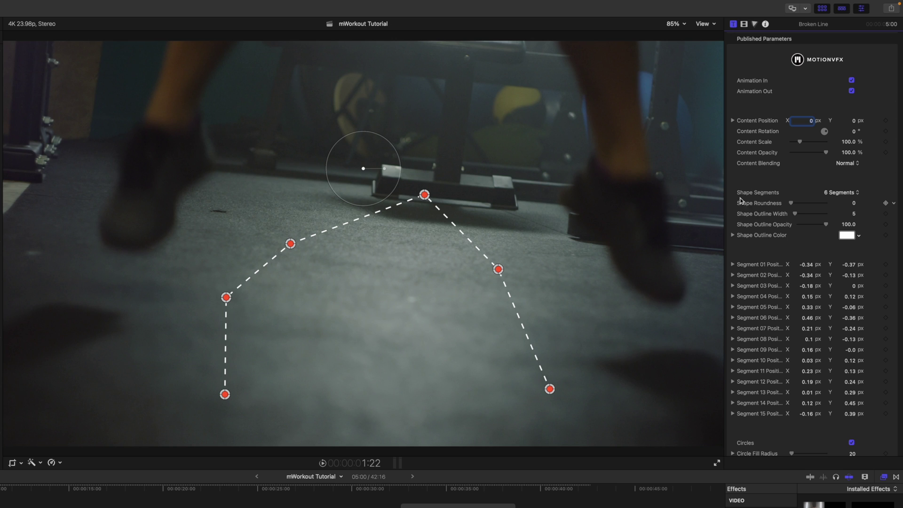
Step: Set Shape Segments to 15 and drag the line's end and top points into new positions
left_click(865, 197)
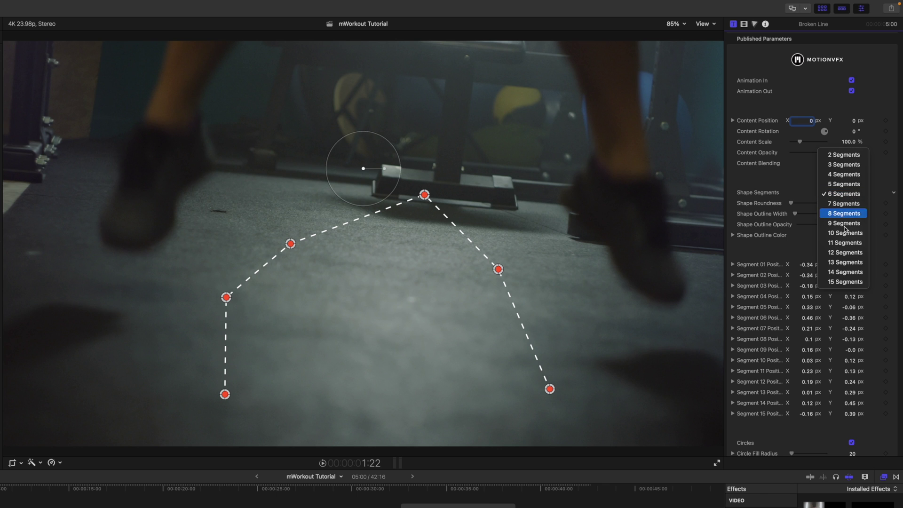
left_click(842, 282)
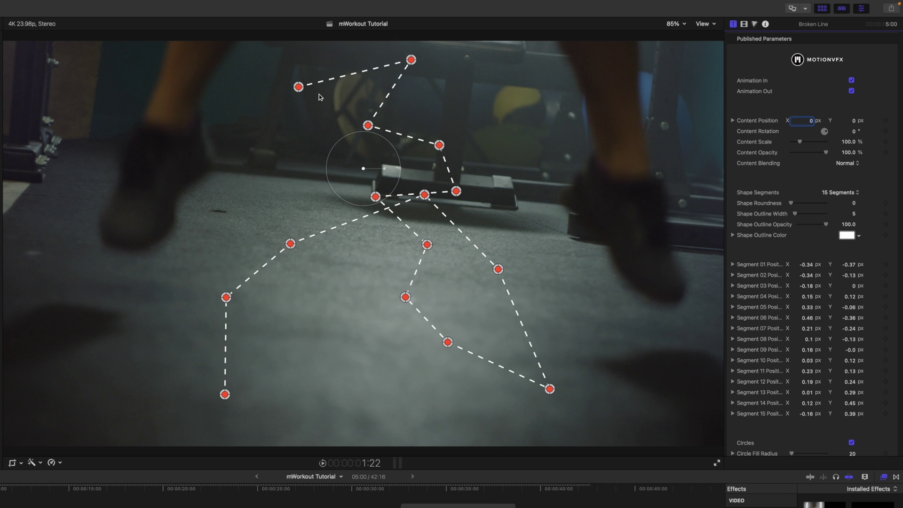
left_click_drag(299, 89, 280, 156)
left_click_drag(407, 65, 350, 70)
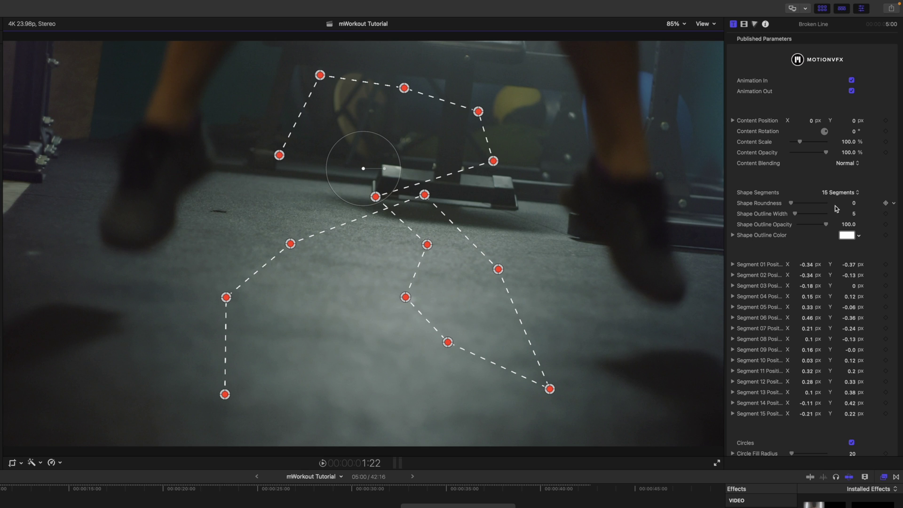
Step: Reduce Shape Segments to 2 and toggle the Circle 01 checkbox off and back on
left_click(835, 193)
left_click(841, 68)
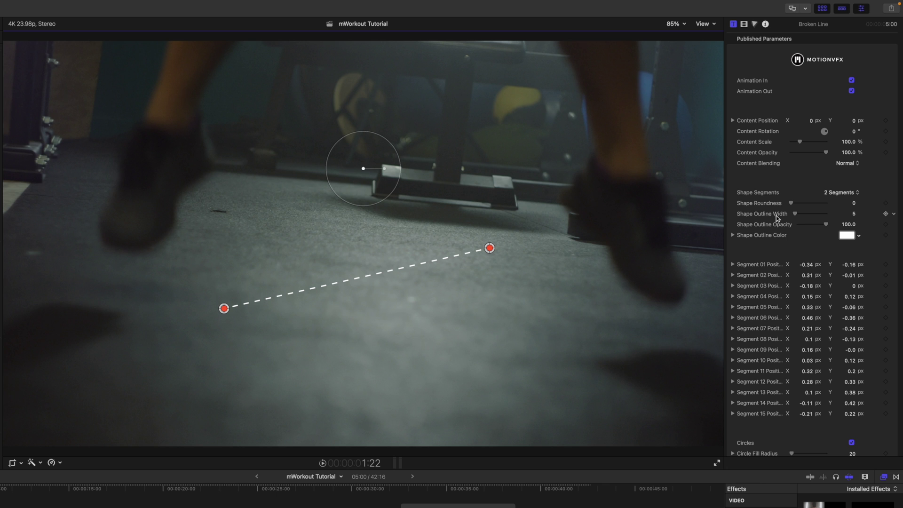
scroll(790, 245, "down", 4)
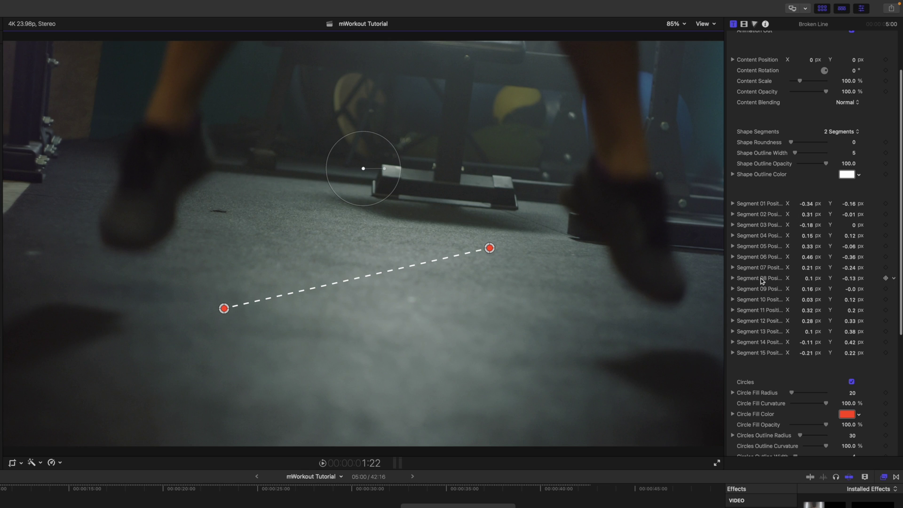
scroll(766, 304, "down", 12)
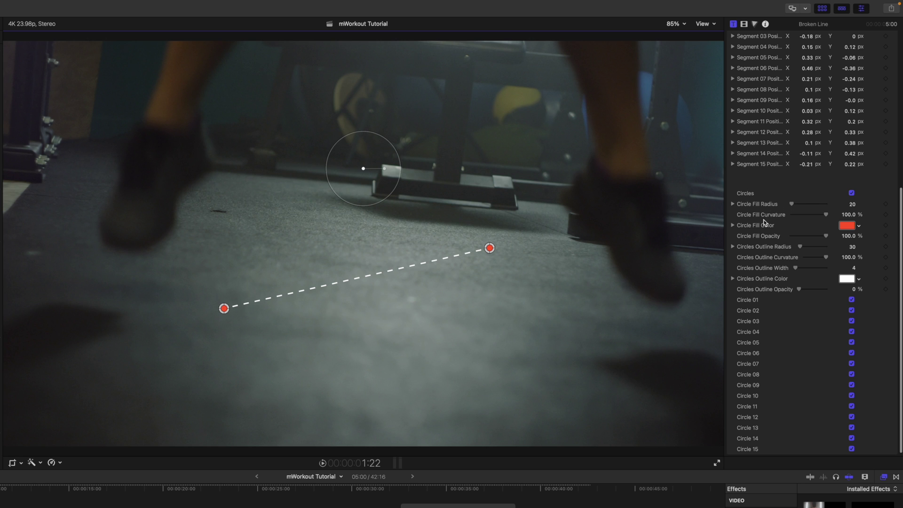
scroll(777, 273, "down", 1)
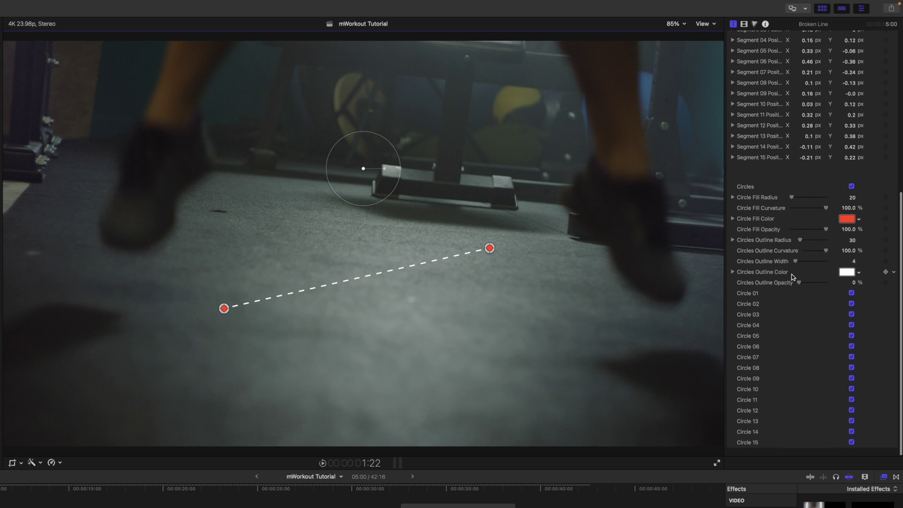
left_click(852, 296)
left_click(852, 296)
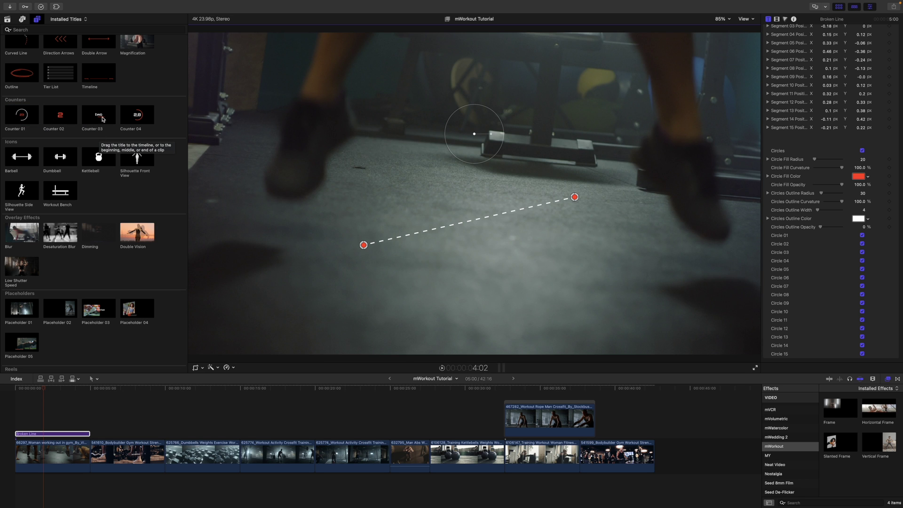
Step: Add Counter 03 over the barbell clip, adjust its position and start value, then play the count
left_click_drag(103, 118, 117, 390)
left_click(99, 390)
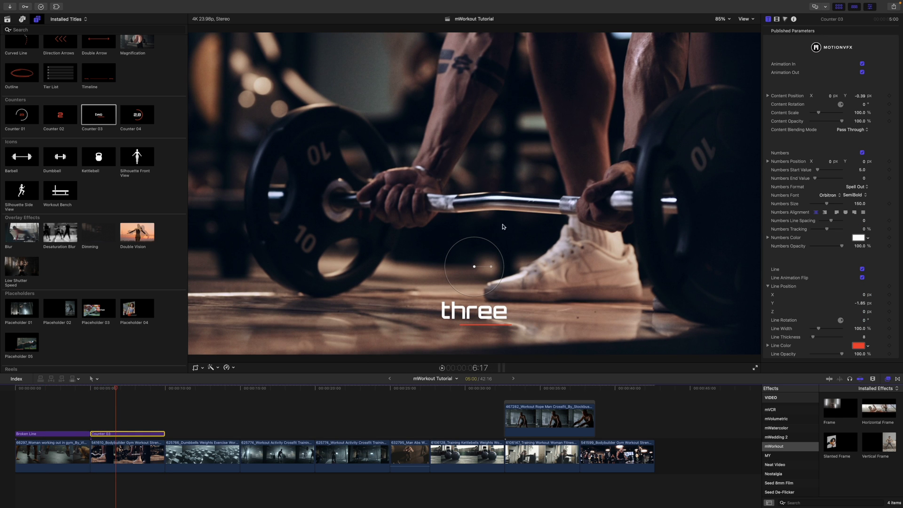
left_click(474, 268)
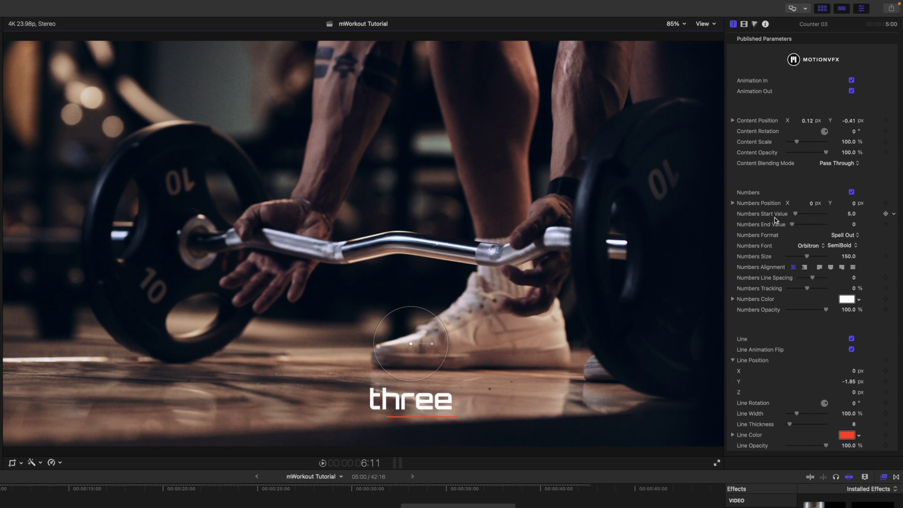
left_click_drag(797, 215, 799, 216)
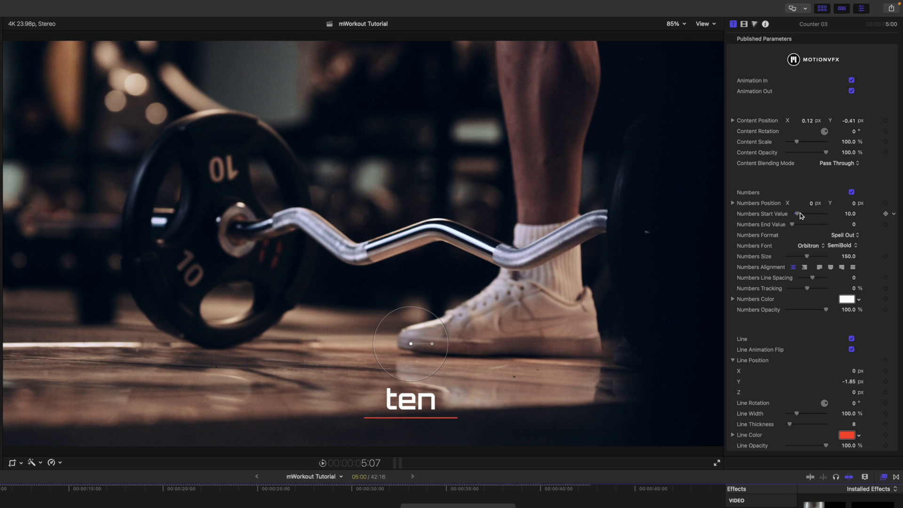
mouse_move(798, 216)
left_mouse_down()
mouse_move(834, 218)
mouse_move(793, 215)
mouse_move(795, 226)
left_mouse_up()
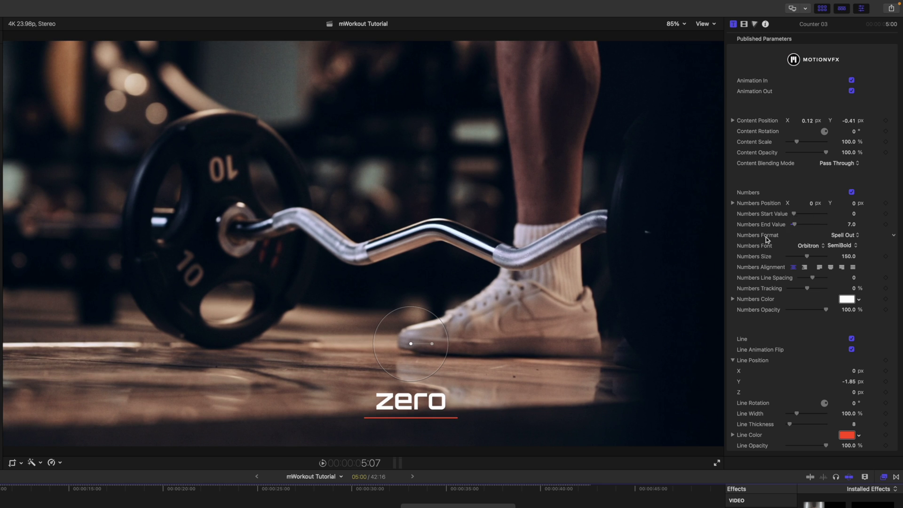
key("space")
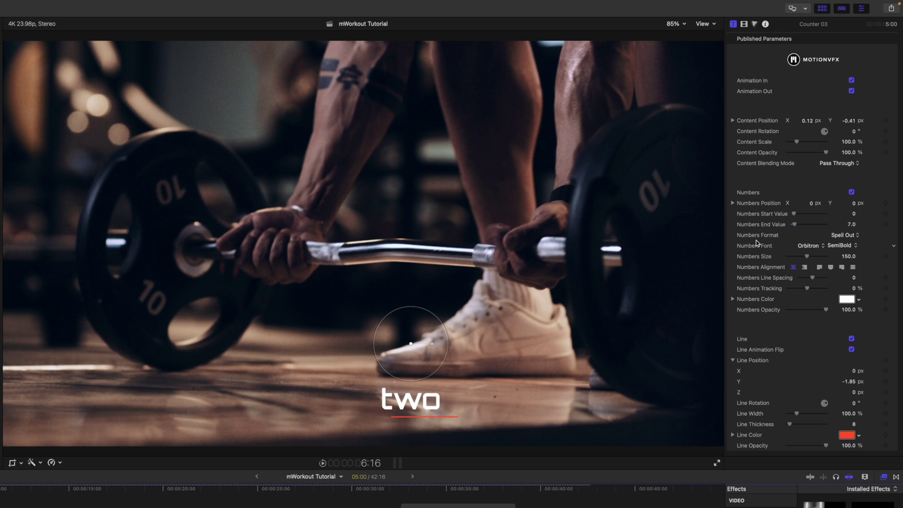
left_click(850, 237)
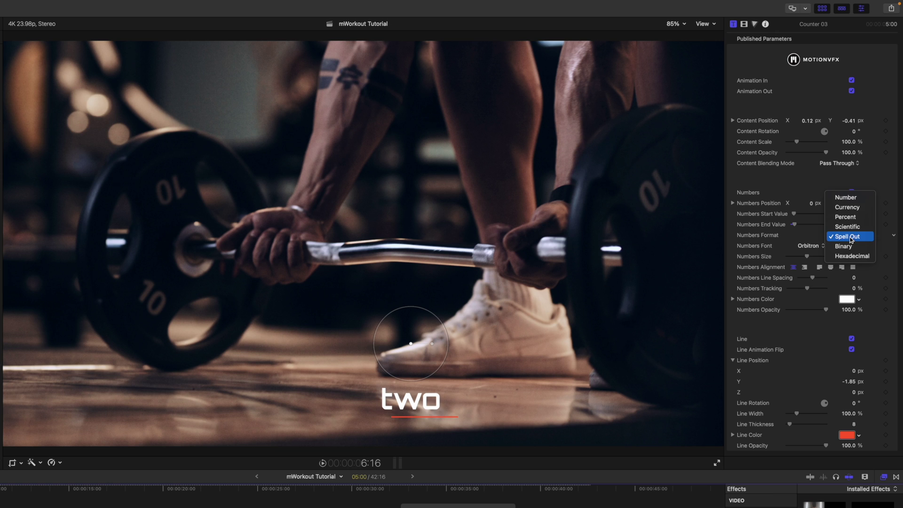
left_click(849, 226)
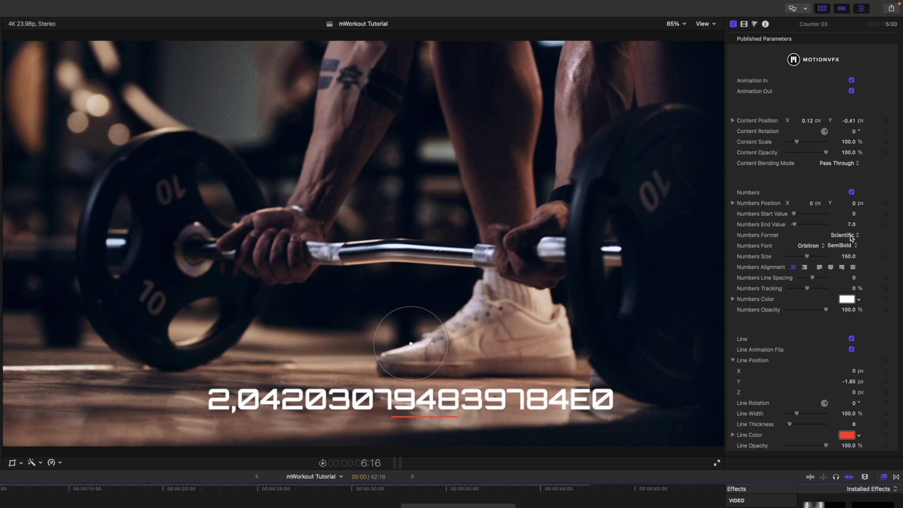
left_click(853, 238)
left_click(851, 226)
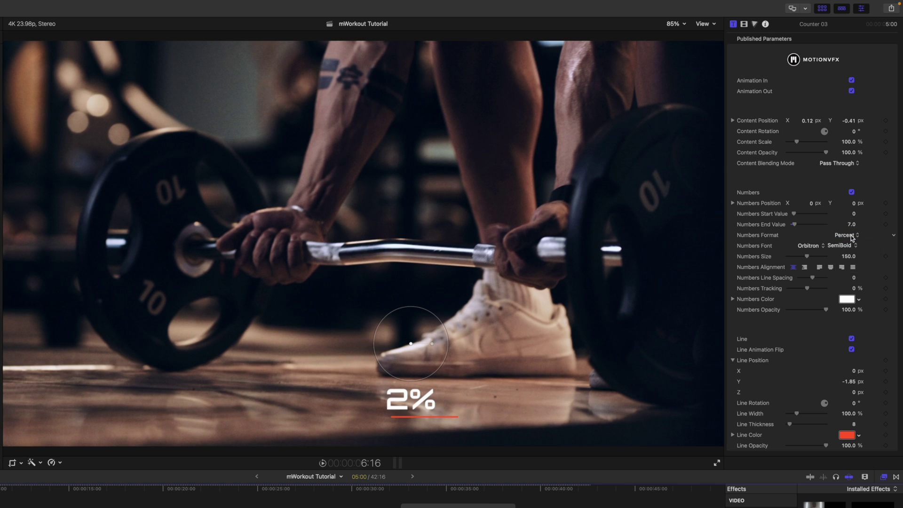
left_click(852, 238)
left_click(852, 219)
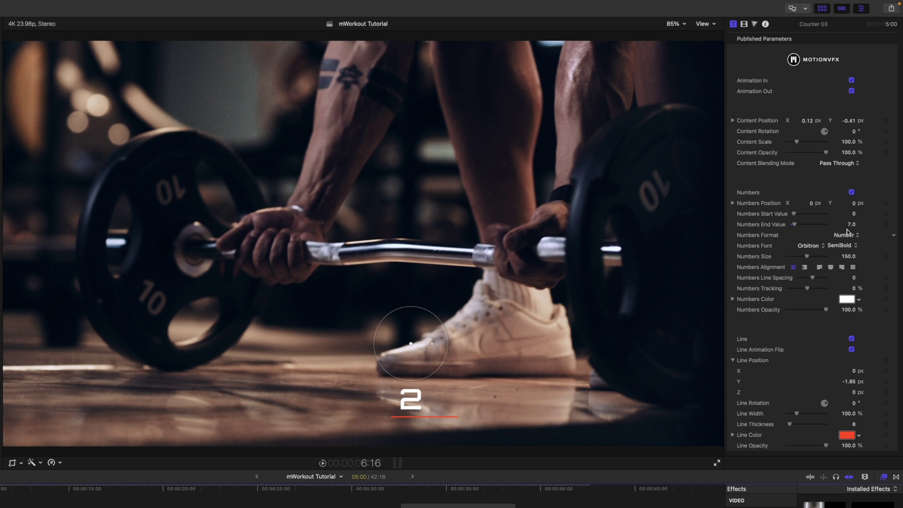
left_click(849, 235)
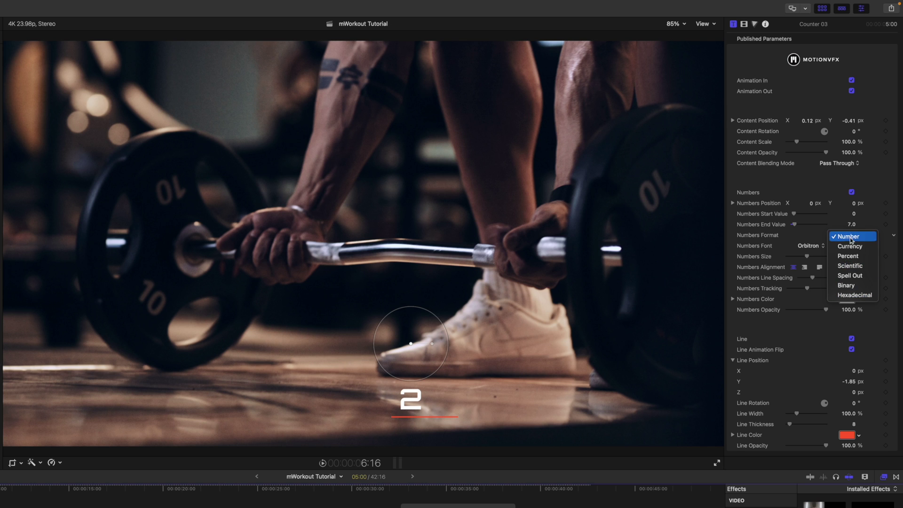
left_click(852, 275)
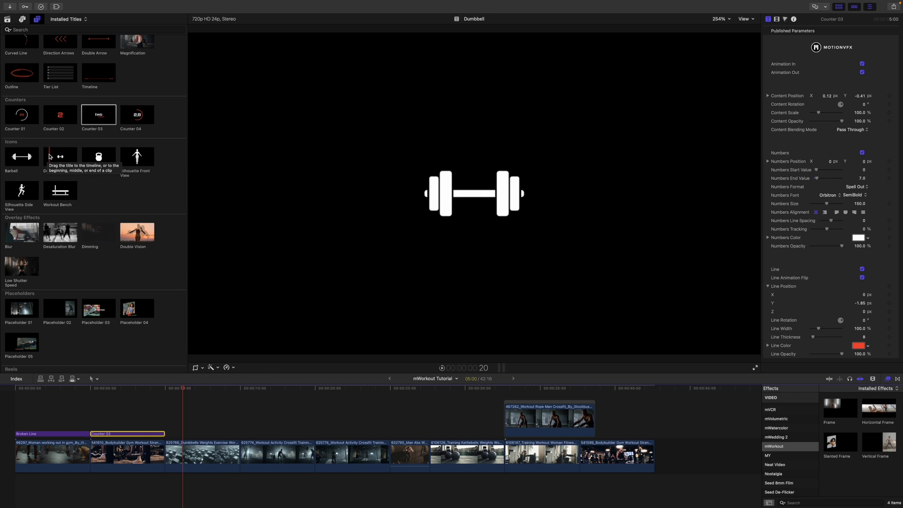
Step: Add the Dumbbell title, switch View Type to Side View and back to Front View, then play it
left_click_drag(49, 156, 168, 428)
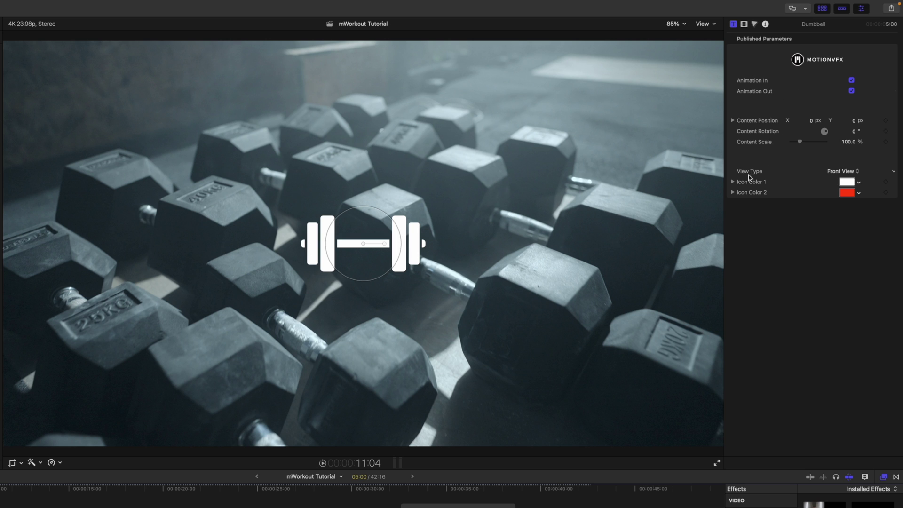
left_click(841, 172)
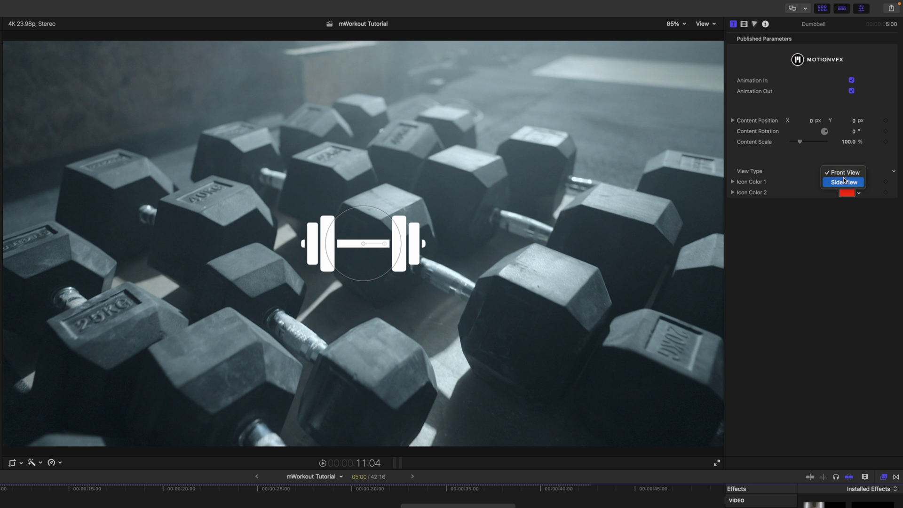
left_click(851, 184)
left_click(853, 174)
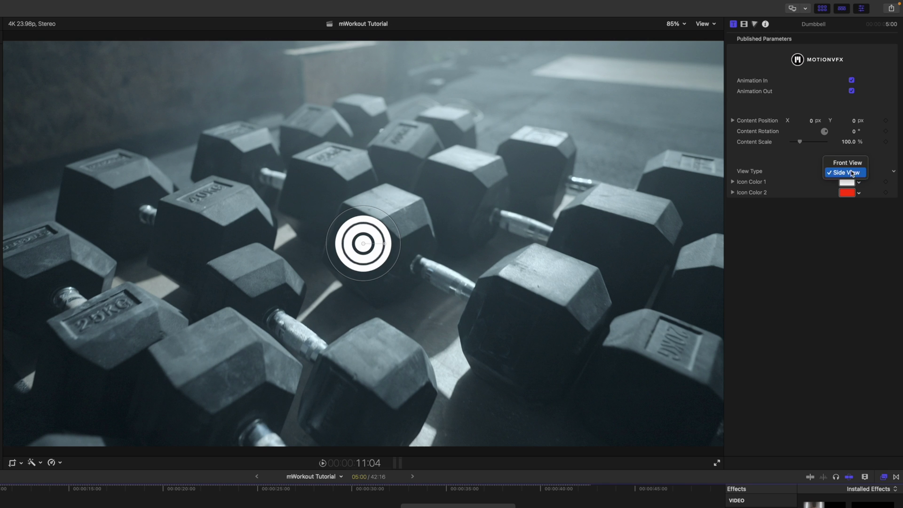
left_click(852, 164)
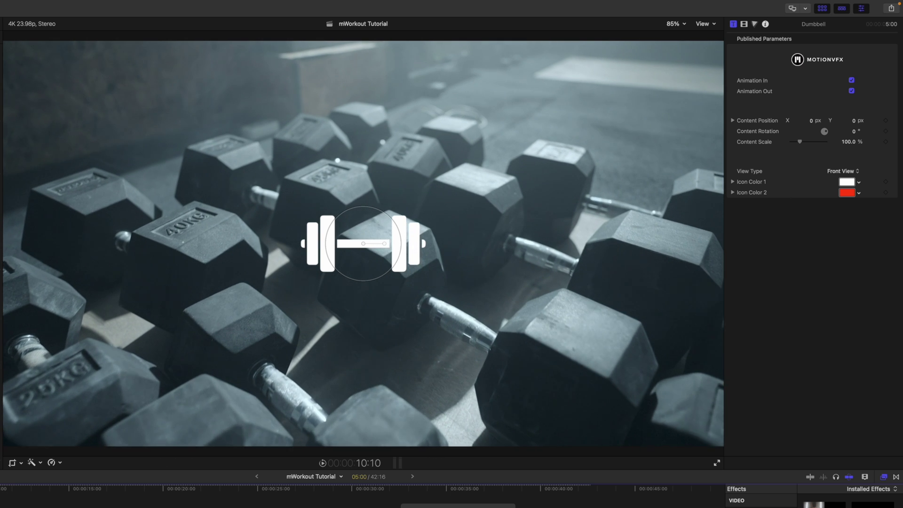
key("Up")
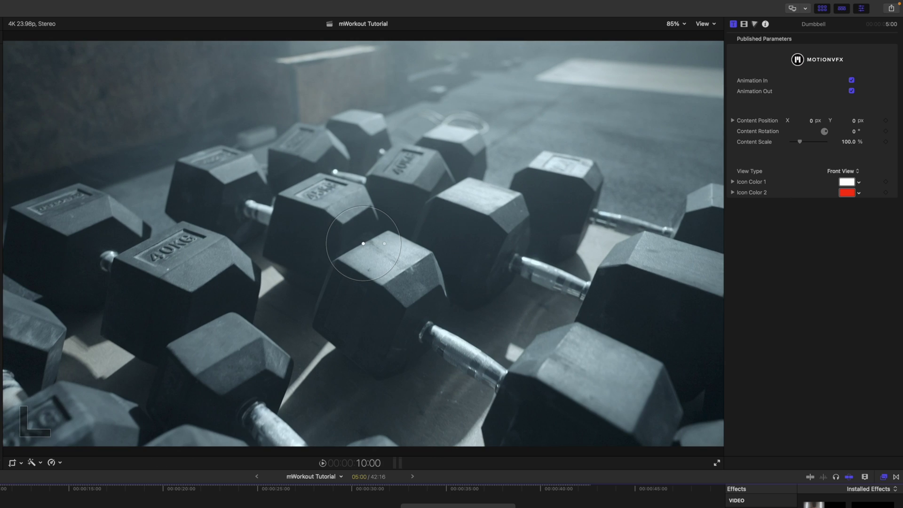
key("space")
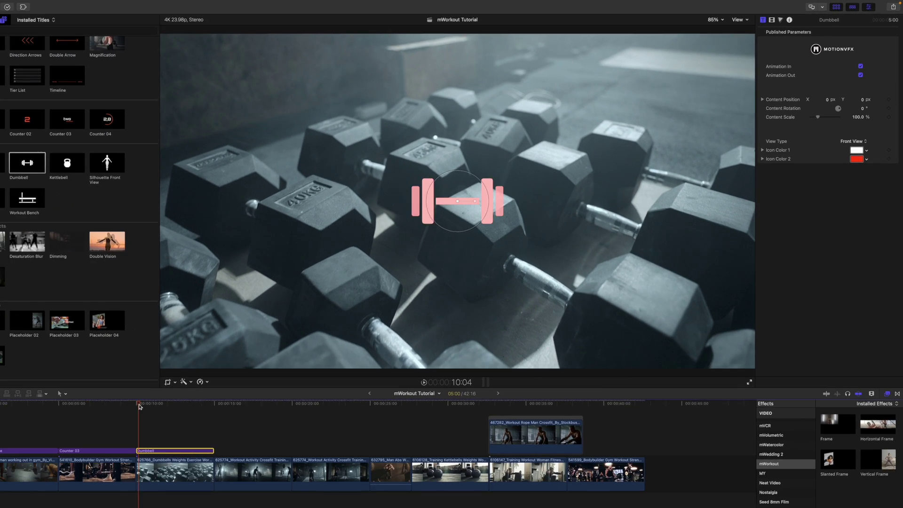
left_click(118, 477)
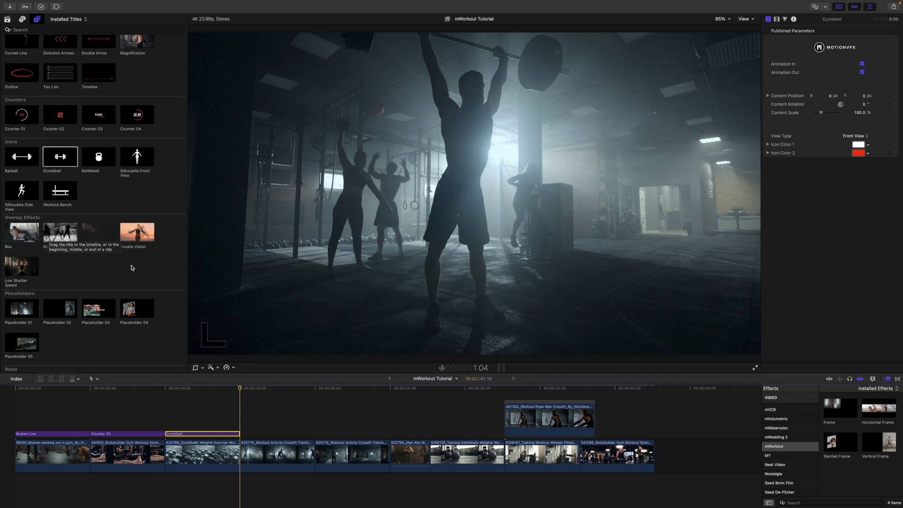
Step: Drop the Double Vision overlay effect after the Dumbbell title and play that section
left_click_drag(131, 239, 238, 418)
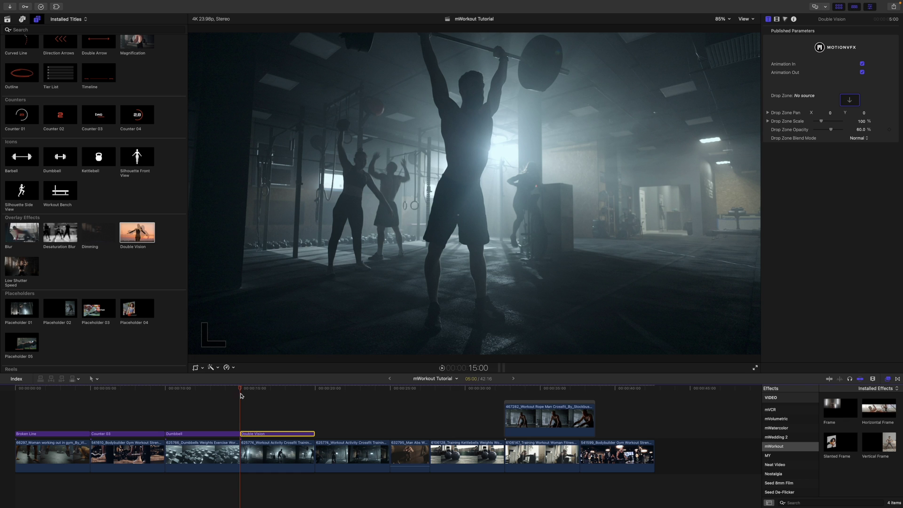
key("space")
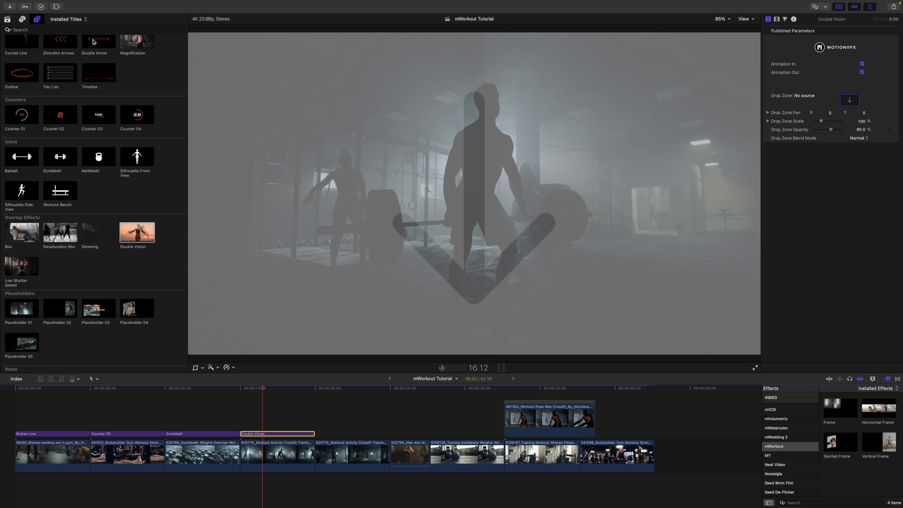
Step: Show the library clips and step through the gym, dumbbells and Man Abs workout clips
left_click(8, 19)
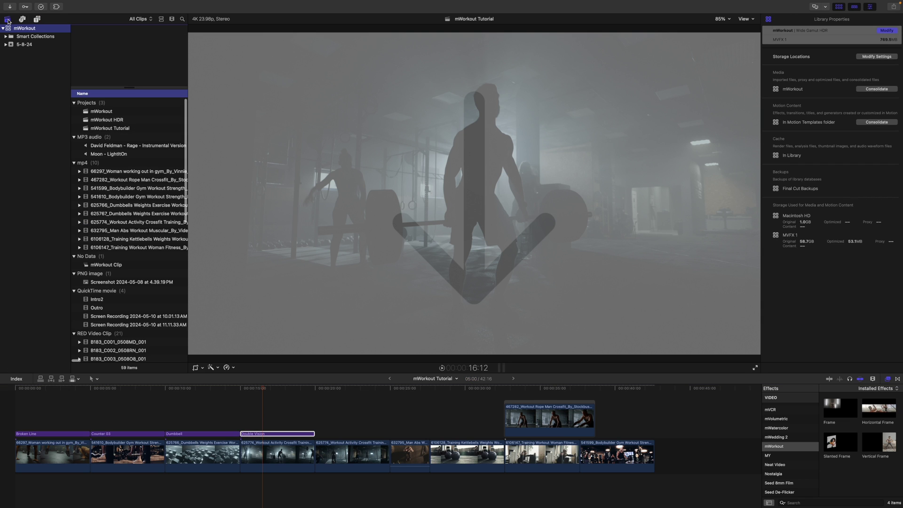
left_click(119, 172)
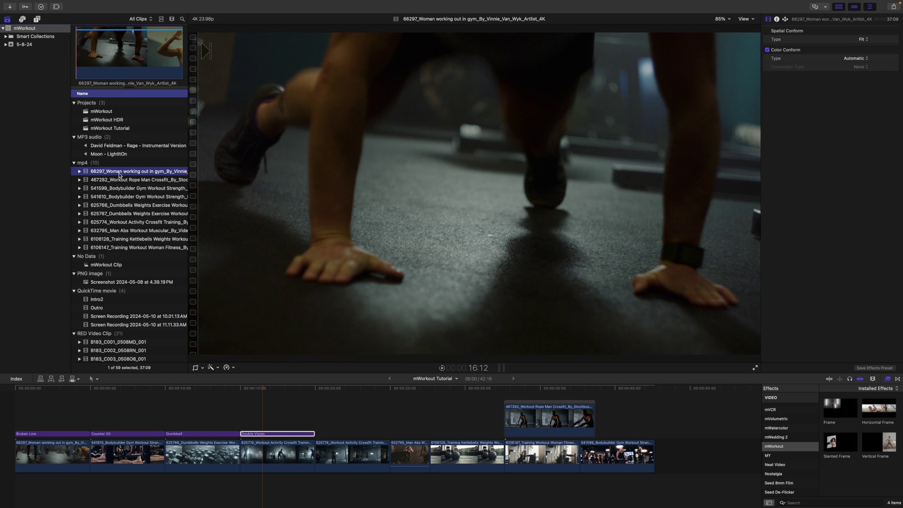
key("Down")
key("Down")
key("Down")
key("Down")
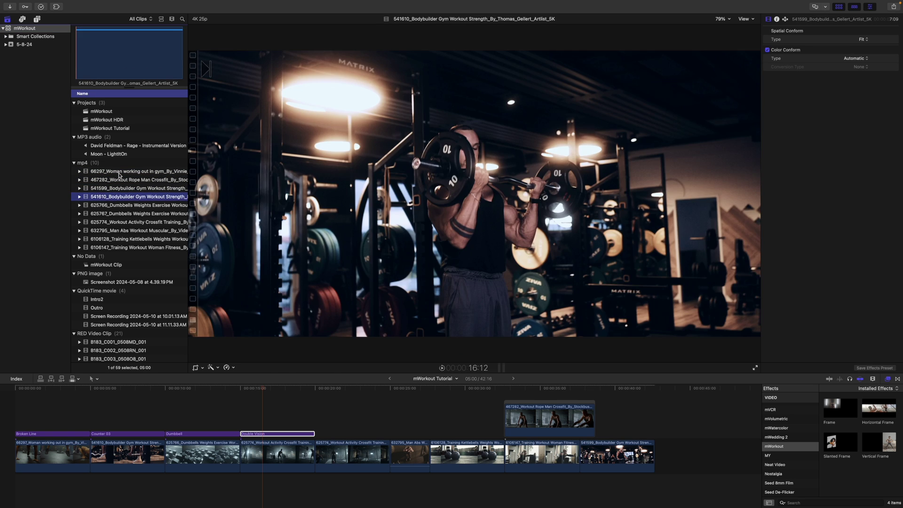
key("Down")
key("Down")
key("Down")
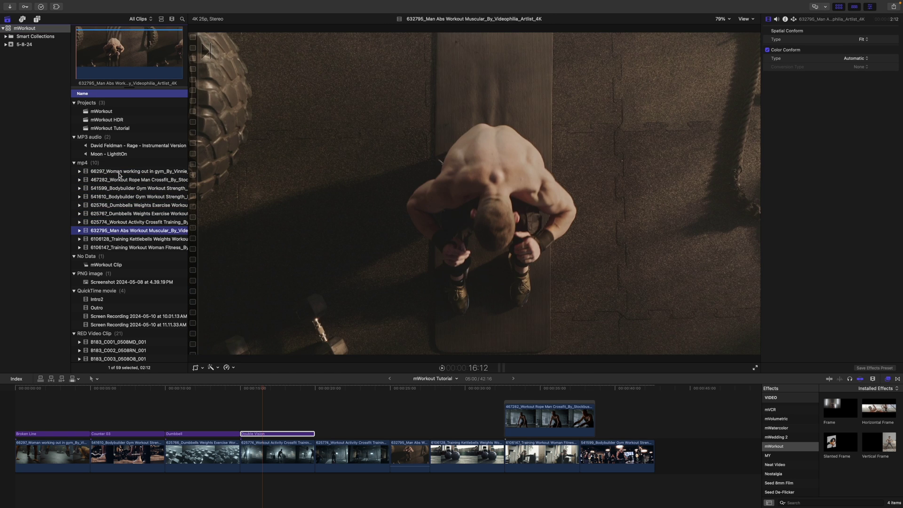
Step: Set the Double Vision drop zone to the Man Abs workout clip and apply it
left_click(262, 435)
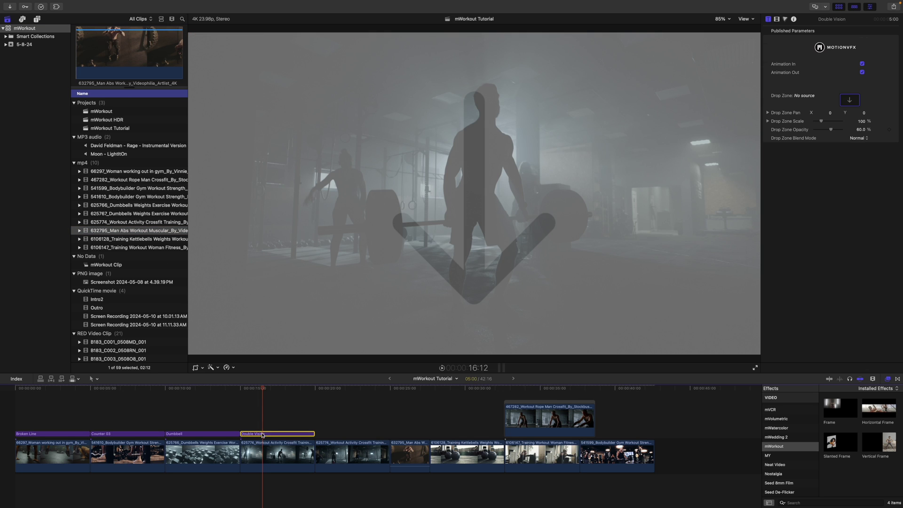
left_click(851, 100)
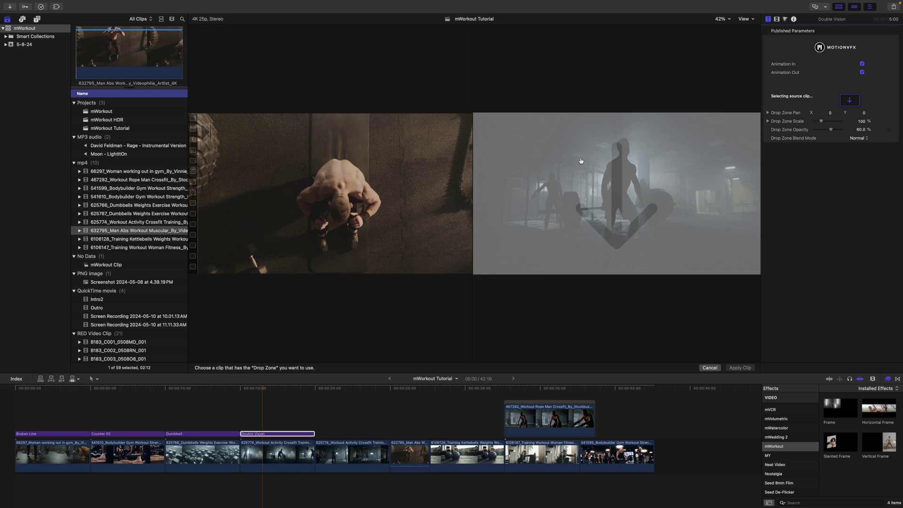
left_click(78, 59)
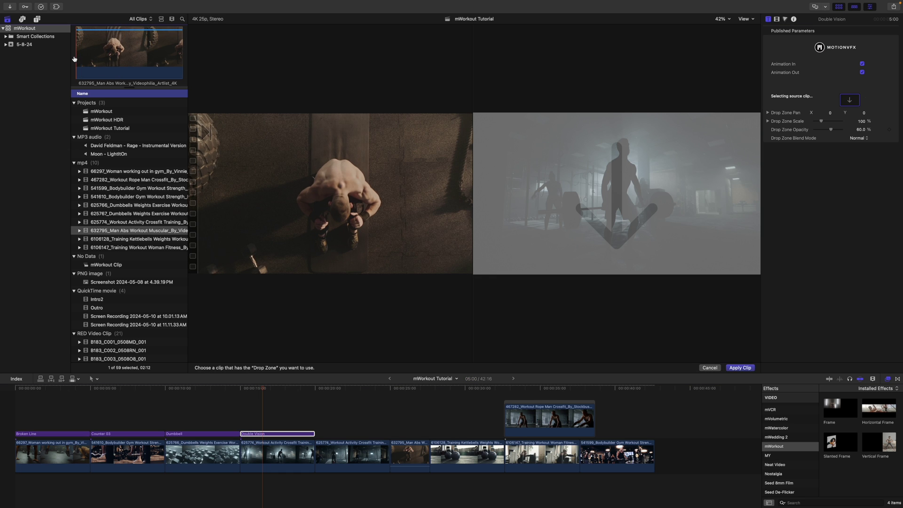
left_click(741, 368)
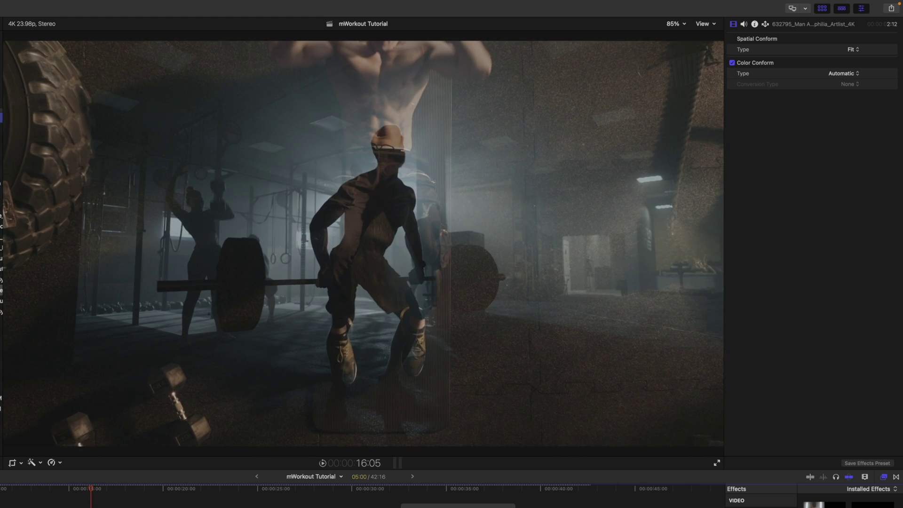
Step: Adjust the Double Vision drop-zone image's scale and position, nudging Pan X to about 3
left_click(91, 505)
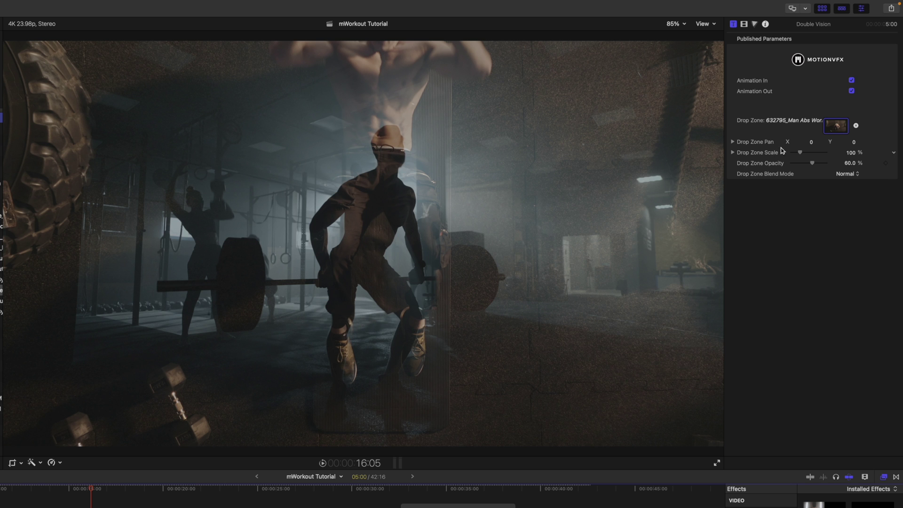
left_click_drag(799, 152, 802, 152)
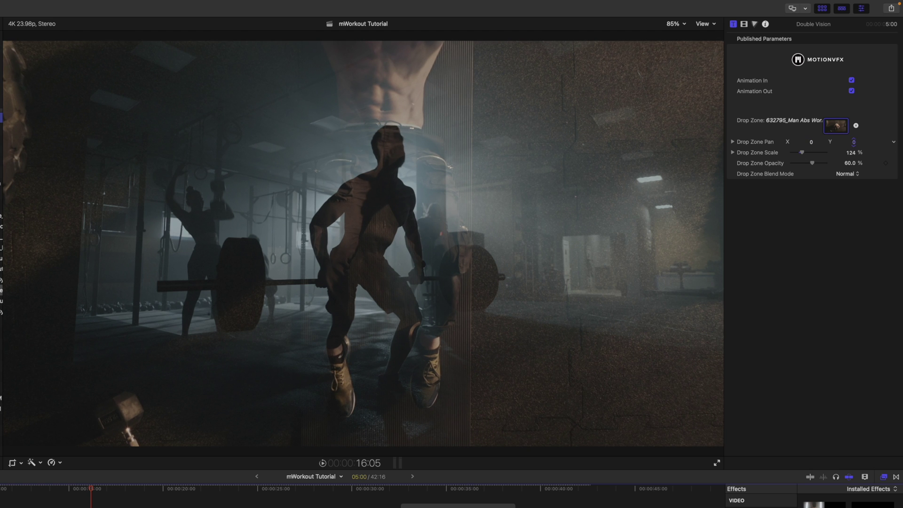
left_click_drag(854, 142, 853, 142)
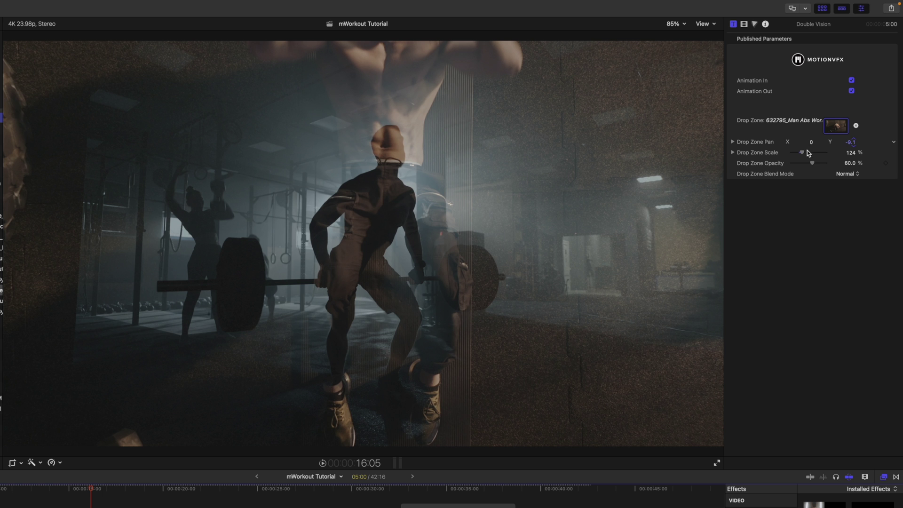
left_click_drag(813, 148, 812, 144)
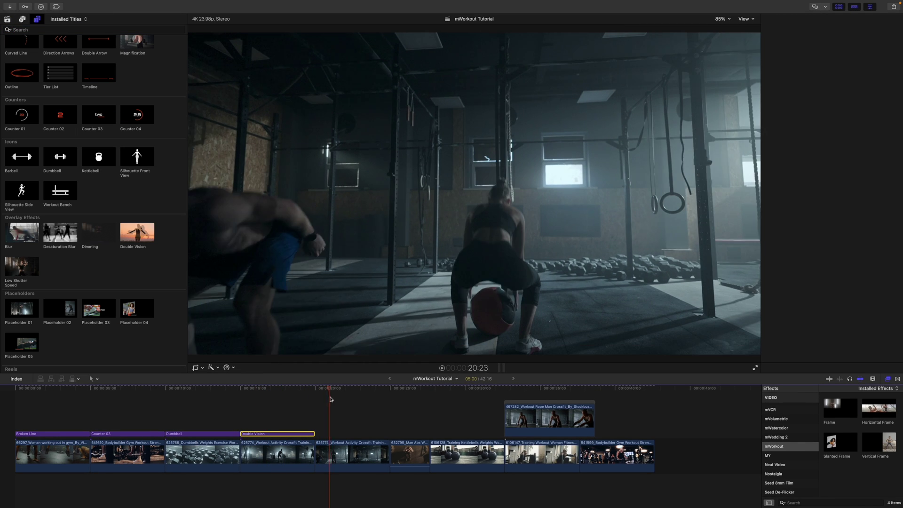
Step: Select the woman's workout clip, scroll down to Typography, and add the Callout title above it
left_click(331, 450)
scroll(160, 277, "down", 3)
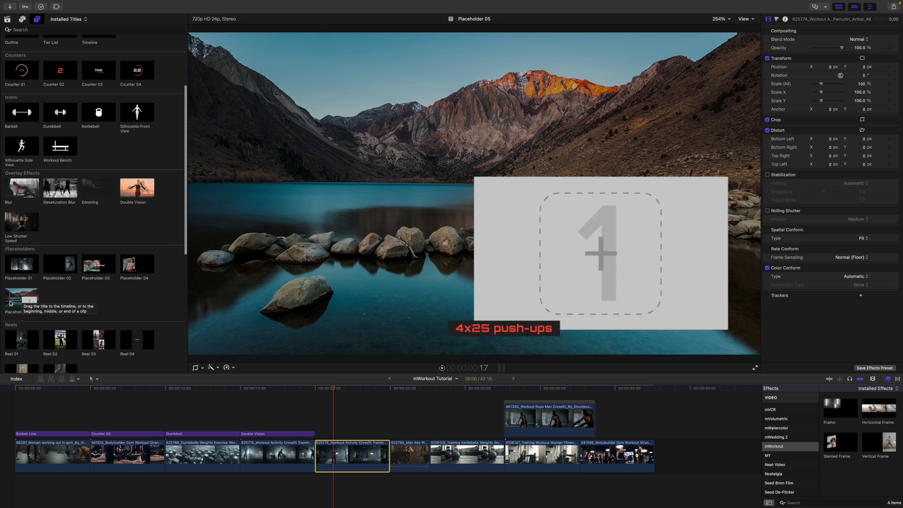
scroll(163, 297, "down", 3)
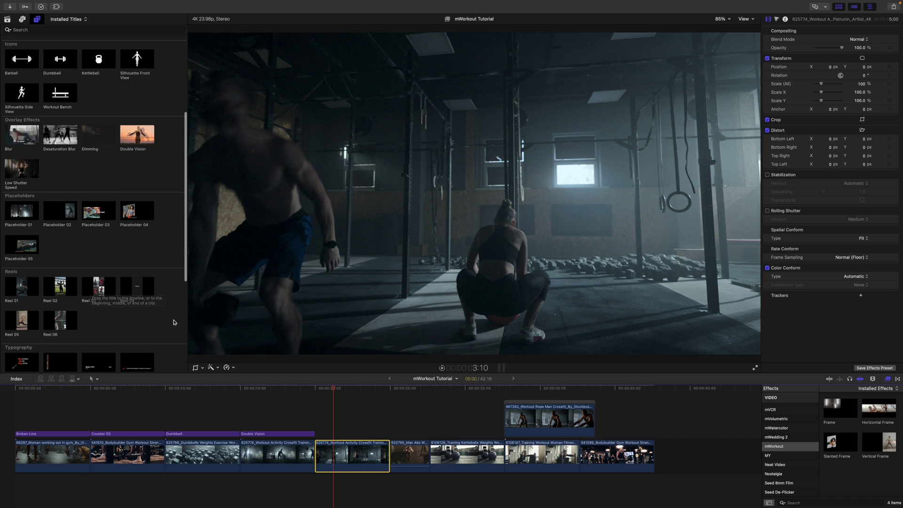
scroll(173, 320, "down", 5)
scroll(173, 320, "down", 3)
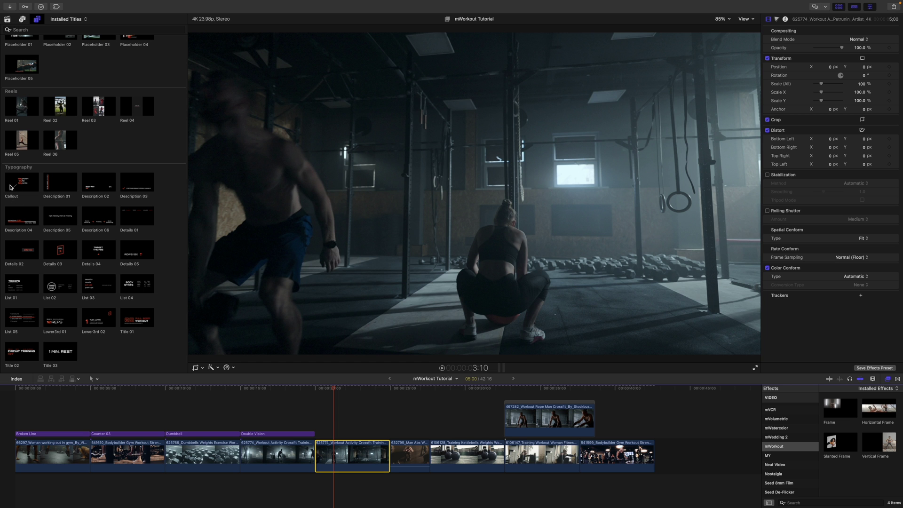
left_click_drag(11, 187, 318, 422)
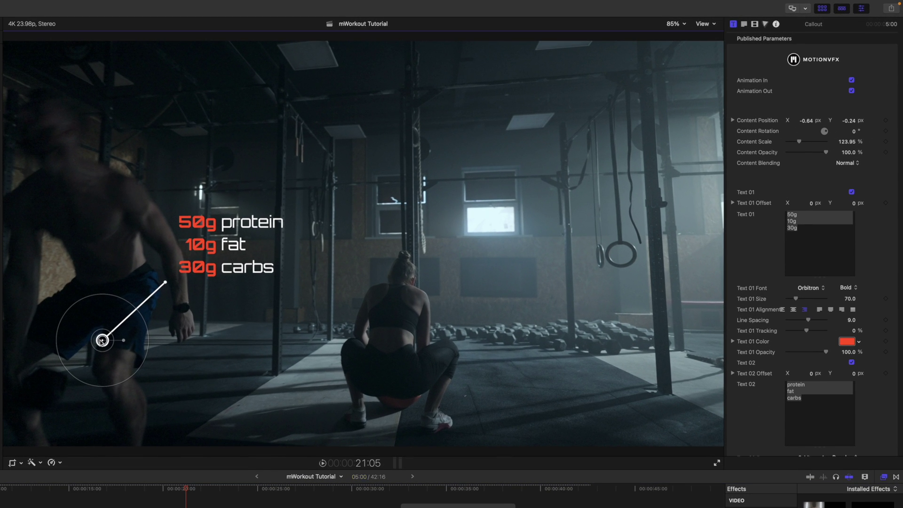
Step: Aim the Callout circle at the hanging gym ring and line up the numbers and words columns
left_click_drag(102, 342, 474, 248)
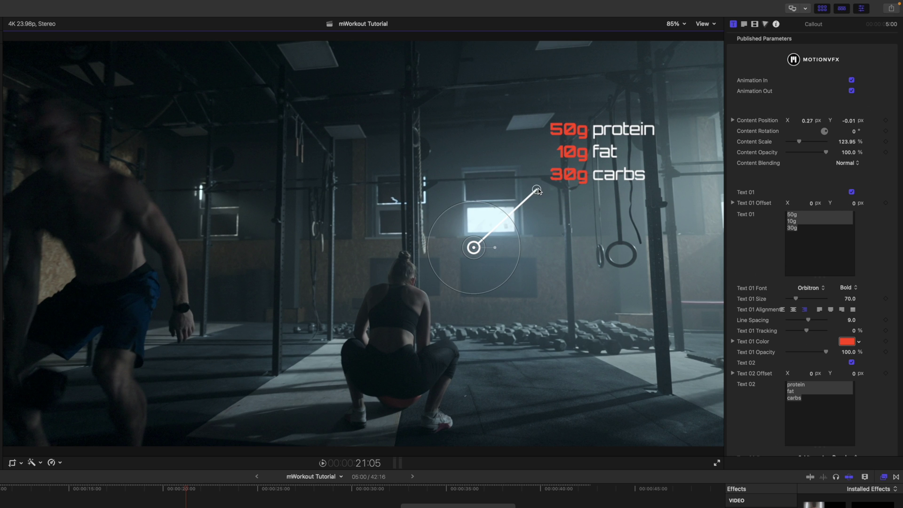
left_click_drag(493, 249, 617, 260)
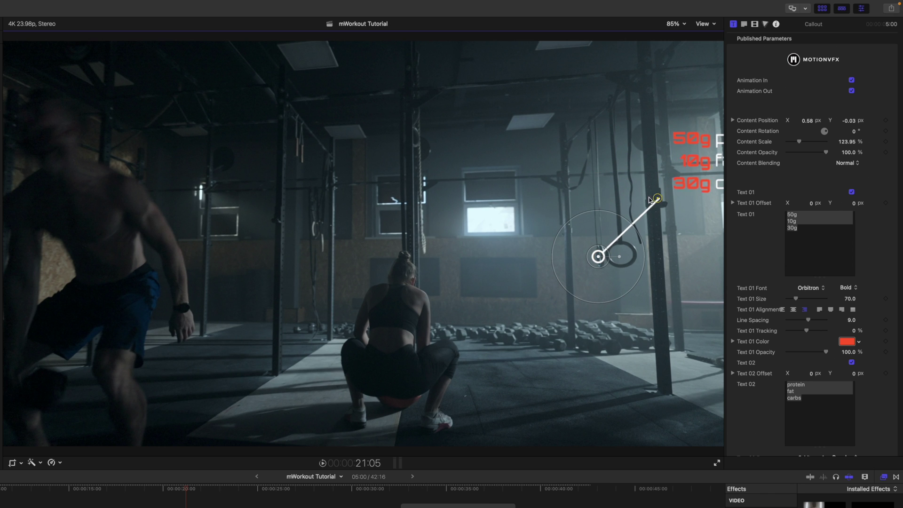
left_click_drag(650, 198, 478, 216)
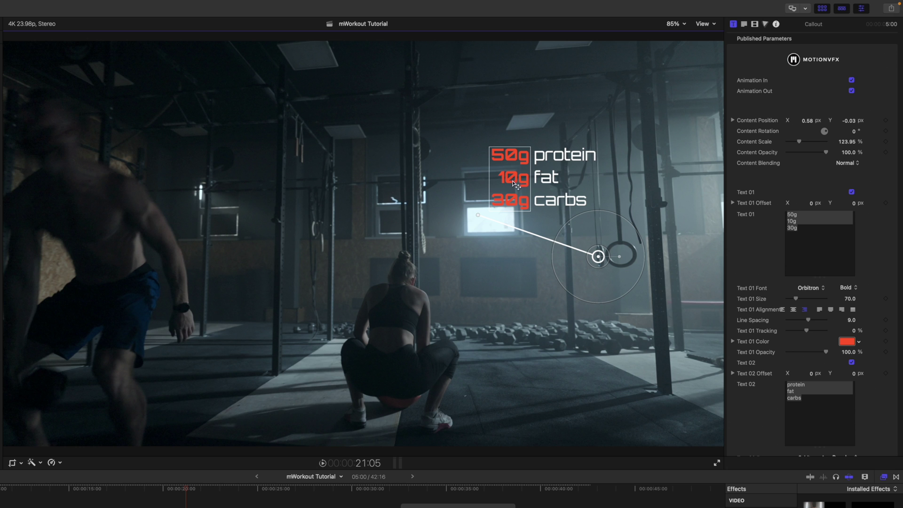
left_click_drag(515, 184, 428, 185)
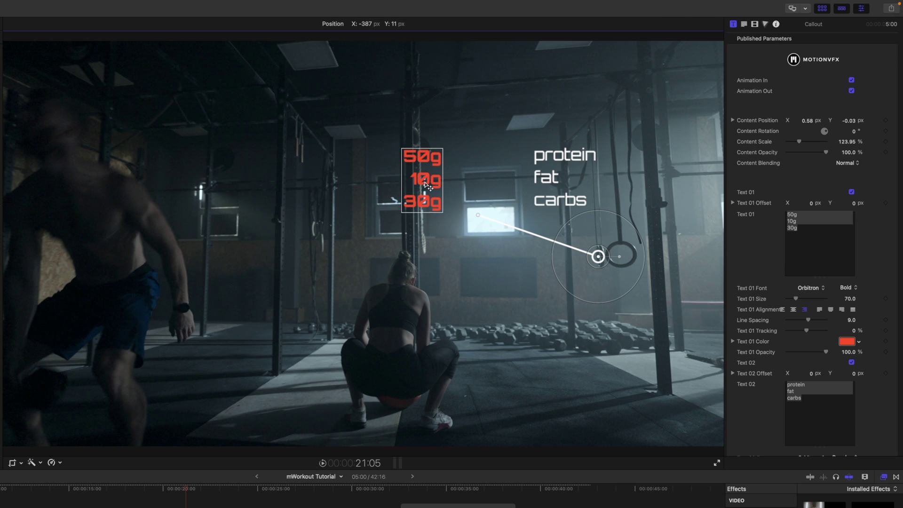
left_click_drag(555, 185, 469, 184)
Step: Undo the last text move, set Text 01 Offset X to -18.3 and Text 02 to -17.3, then go to 25:00
key("super+z")
key("super+z")
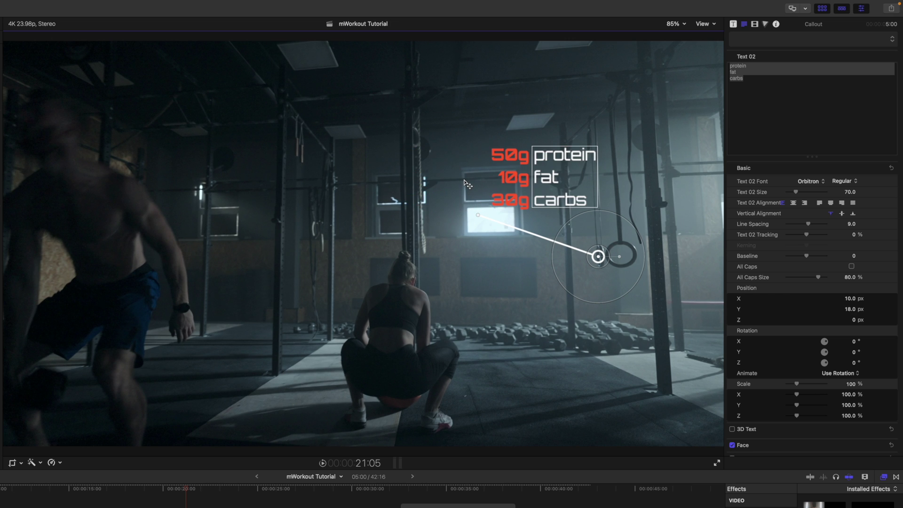
left_click(733, 24)
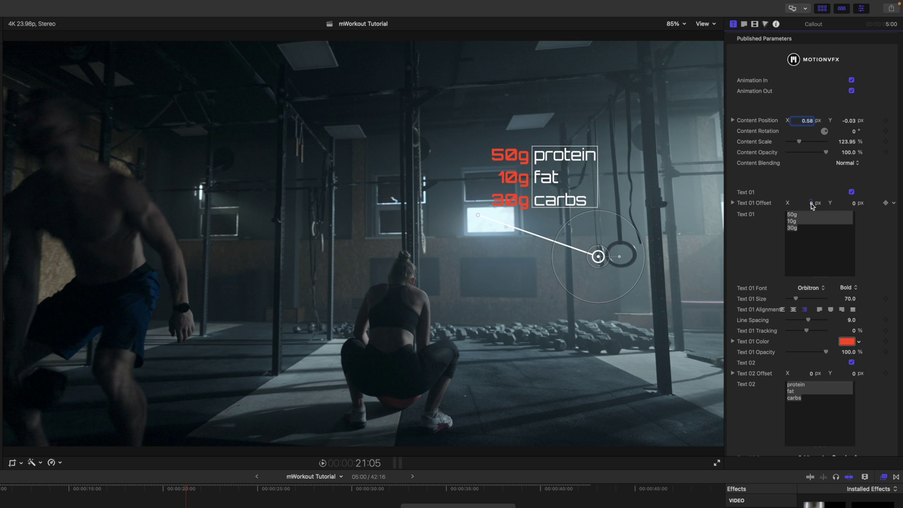
left_click_drag(811, 205, 801, 205)
scroll(810, 279, "down", 5)
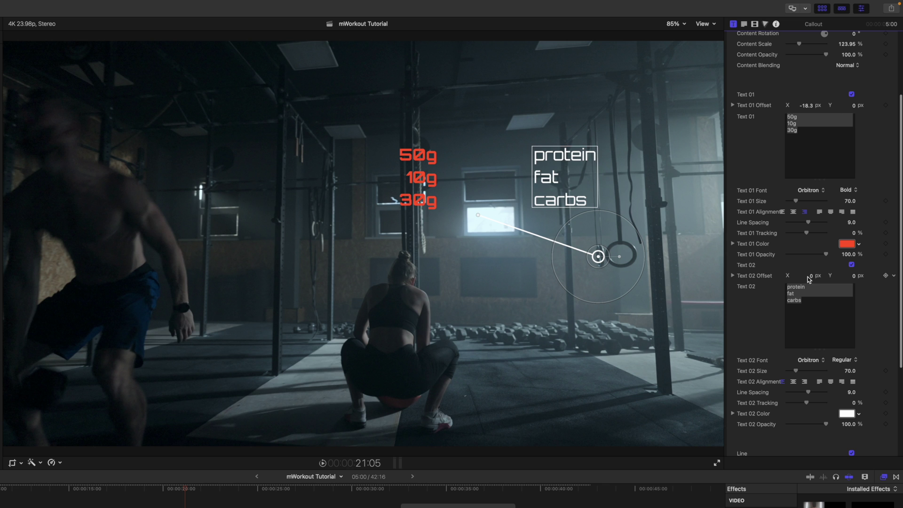
mouse_move(811, 278)
left_mouse_down()
mouse_move(803, 278)
mouse_move(812, 276)
left_mouse_up()
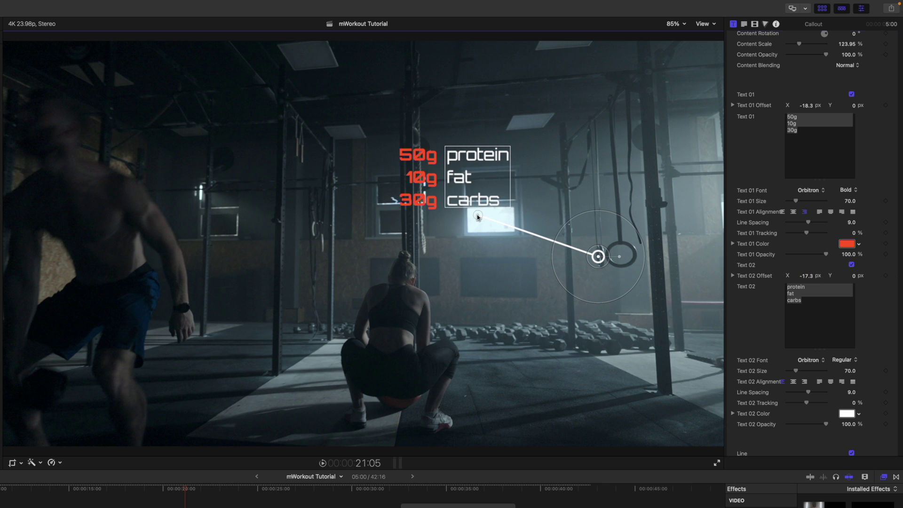
left_click_drag(476, 216, 498, 219)
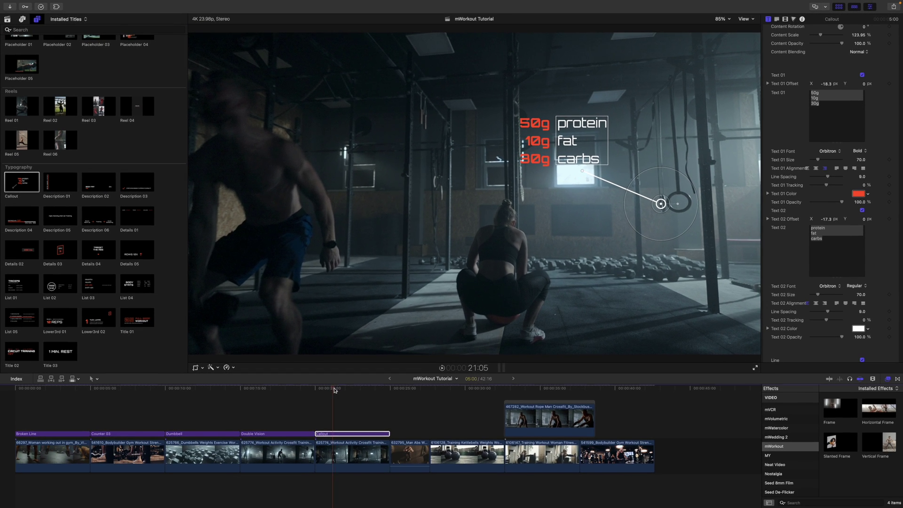
left_click_drag(334, 390, 394, 400)
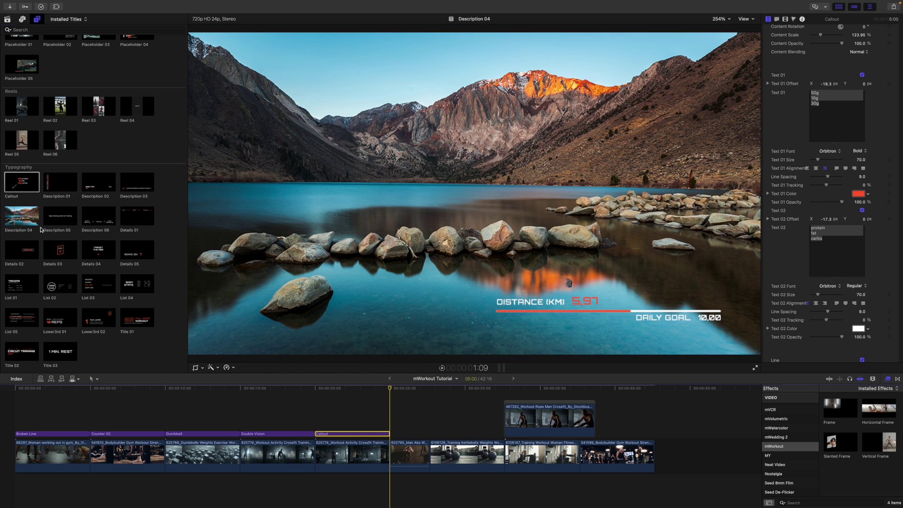
Step: Add a Description 04 title at the playhead over the bench clip and shorten its duration
left_click_drag(40, 230, 392, 416)
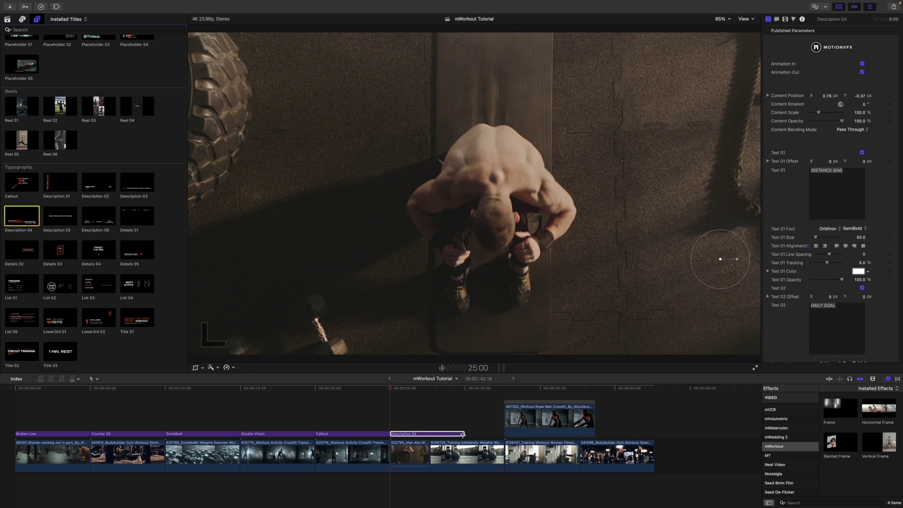
left_click_drag(462, 434, 428, 433)
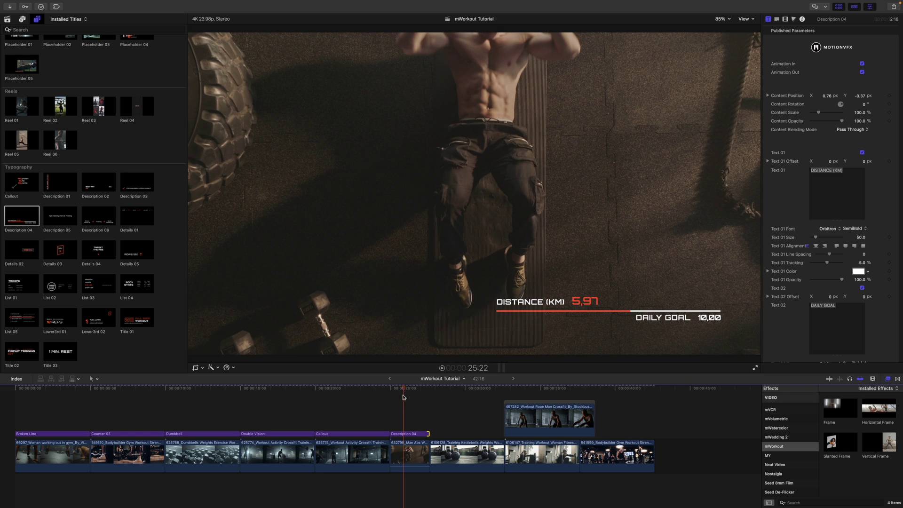
left_click(405, 435)
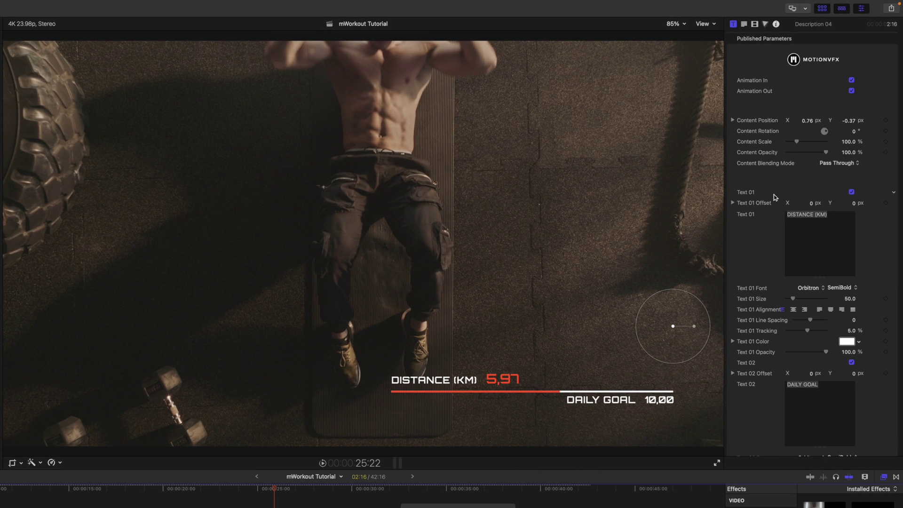
Step: Raise the title's Number Max Value in the inspector, then move to the kettlebell clip
scroll(775, 233, "down", 8)
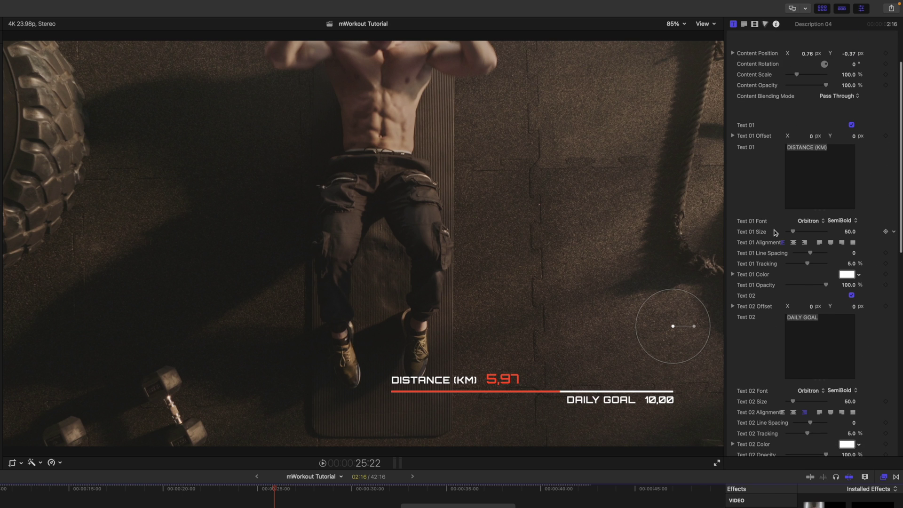
scroll(754, 280, "down", 7)
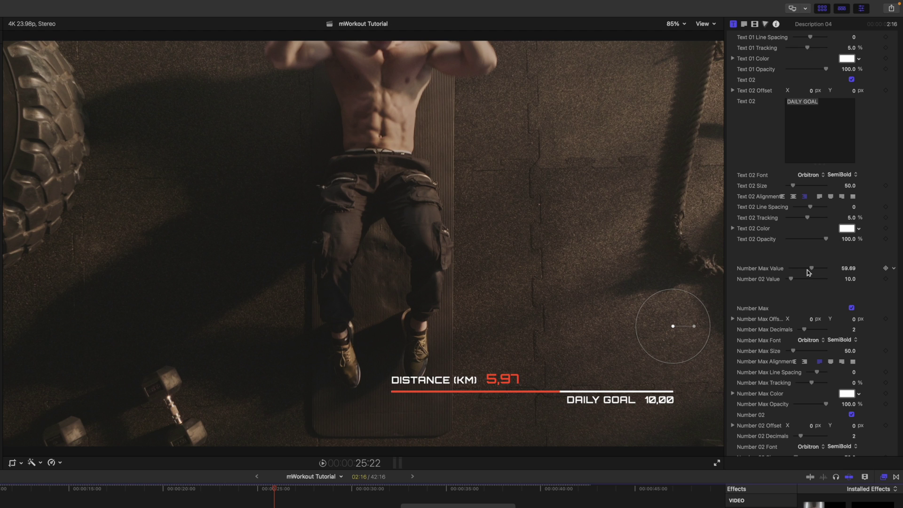
left_click_drag(812, 269, 792, 279)
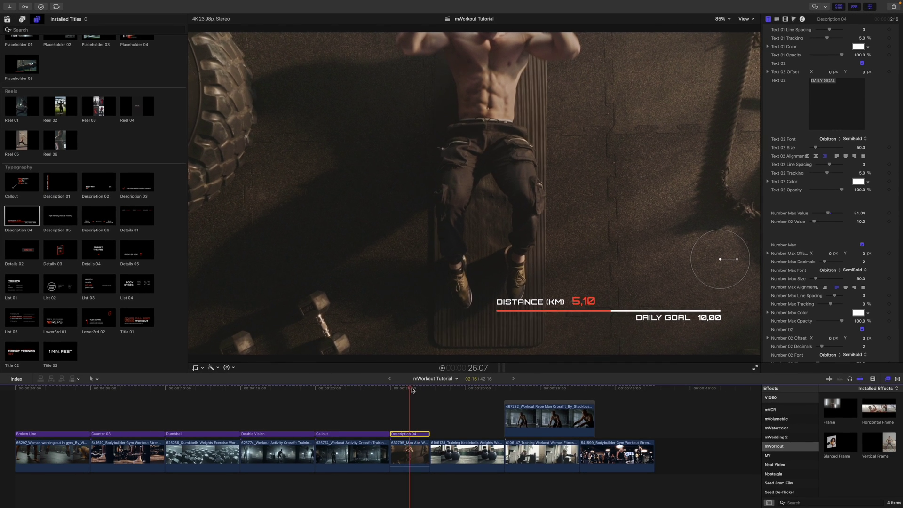
left_click_drag(412, 390, 445, 394)
Step: Apply the mWorkout Slanted Frame to the kettlebell clip with footage at 70%, offset -18.29 X, -9.83 Y, and add List 01 above it
left_click(443, 449)
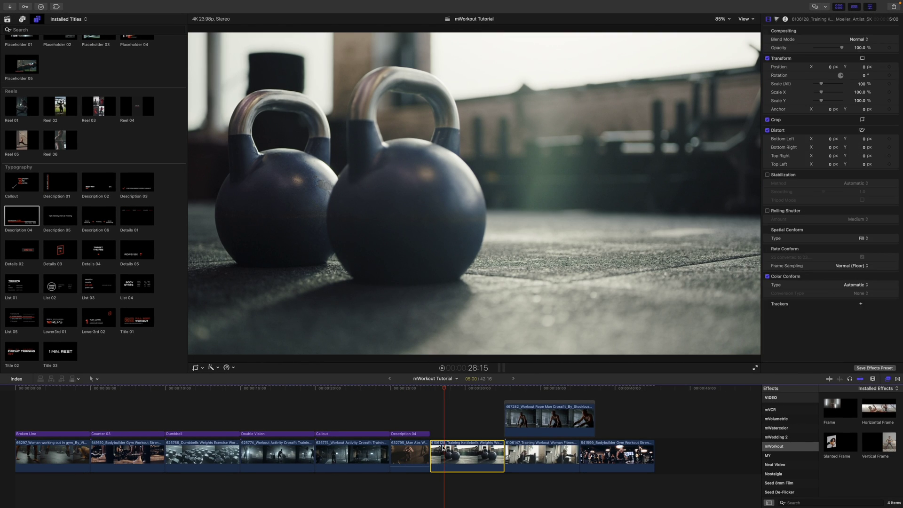
left_click(790, 451)
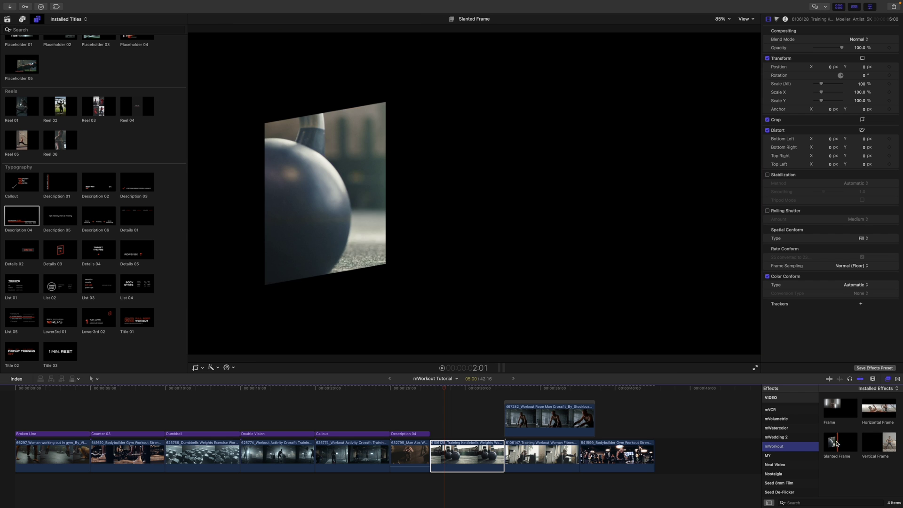
left_click_drag(839, 444, 463, 459)
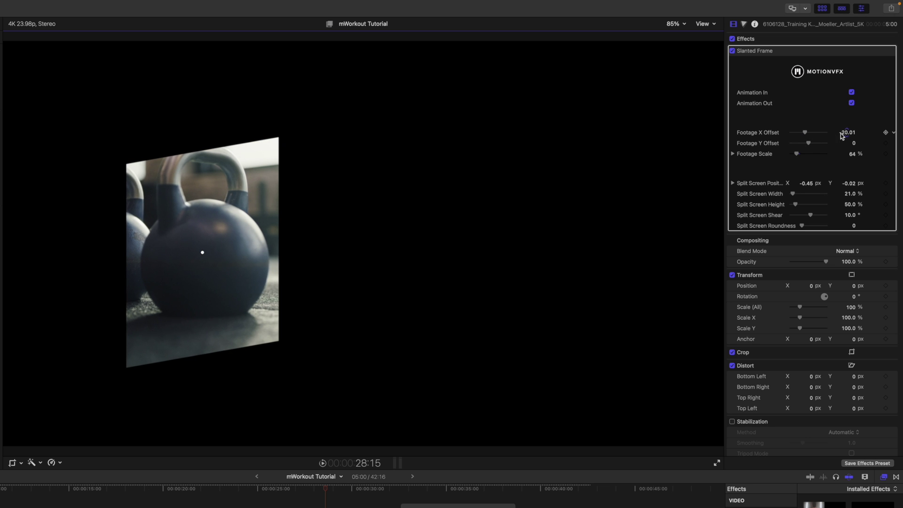
left_click_drag(810, 144, 807, 134)
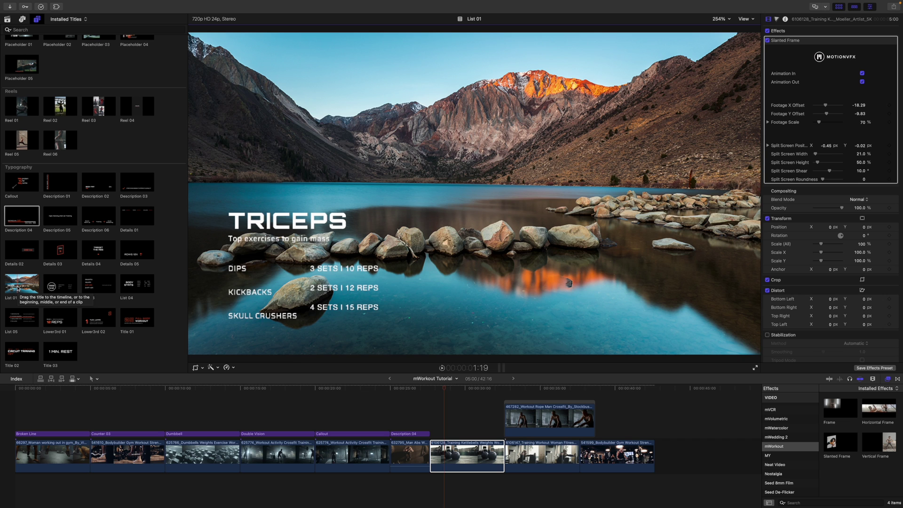
left_click_drag(8, 289, 455, 390)
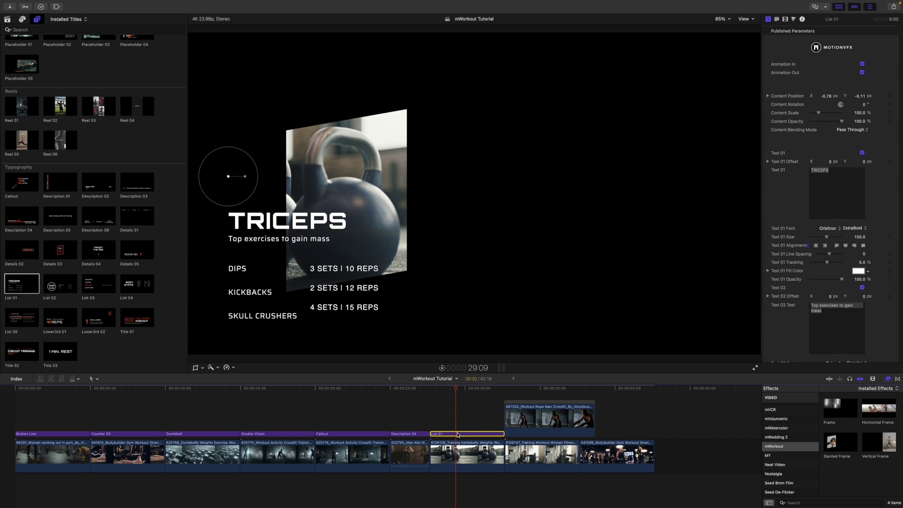
Step: Reposition the TRICEPS list block and add the Kettlebell icon title above List 01
left_click_drag(229, 179, 490, 146)
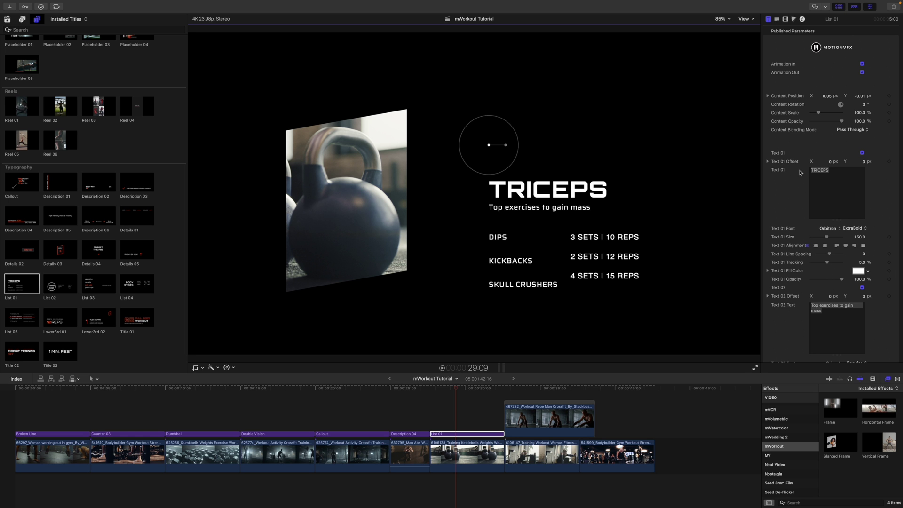
scroll(170, 259, "up", 5)
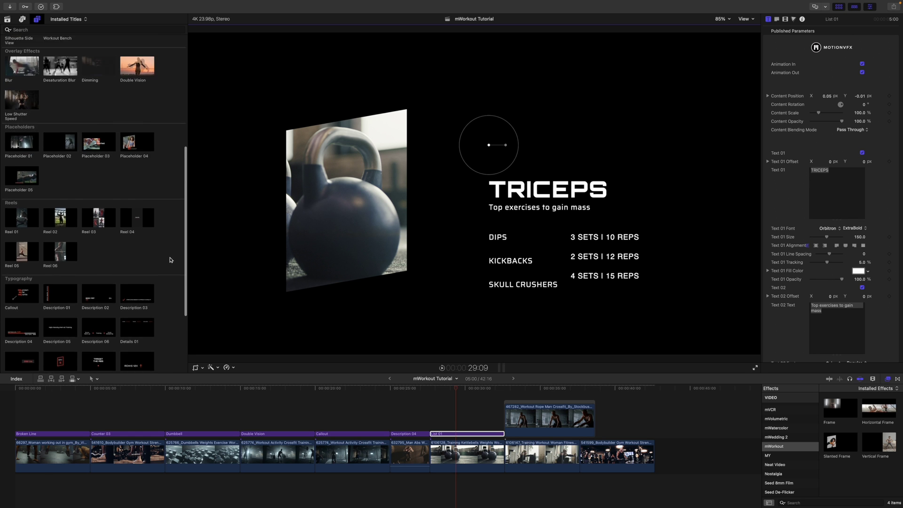
scroll(170, 259, "up", 5)
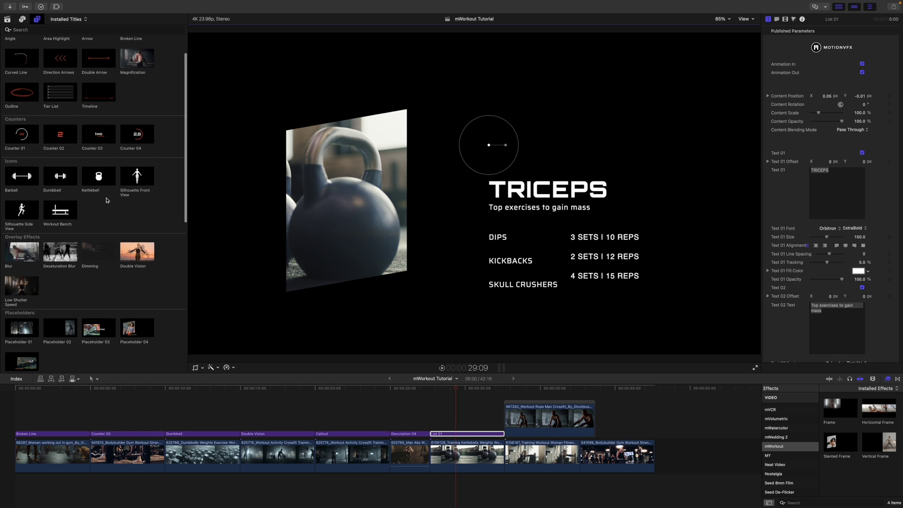
left_click_drag(100, 180, 433, 412)
Step: Move the kettlebell icon just above the TRICEPS heading and play back the animation
left_click(456, 425)
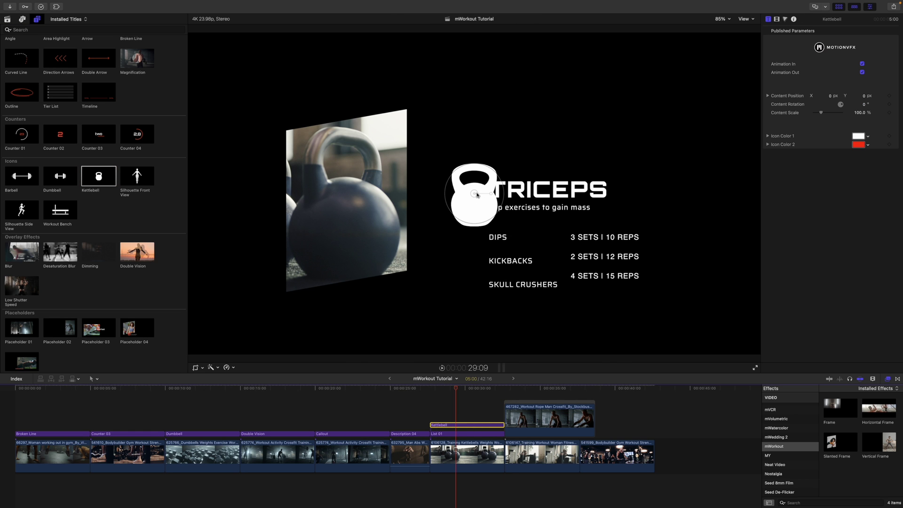
left_click_drag(476, 195, 559, 124)
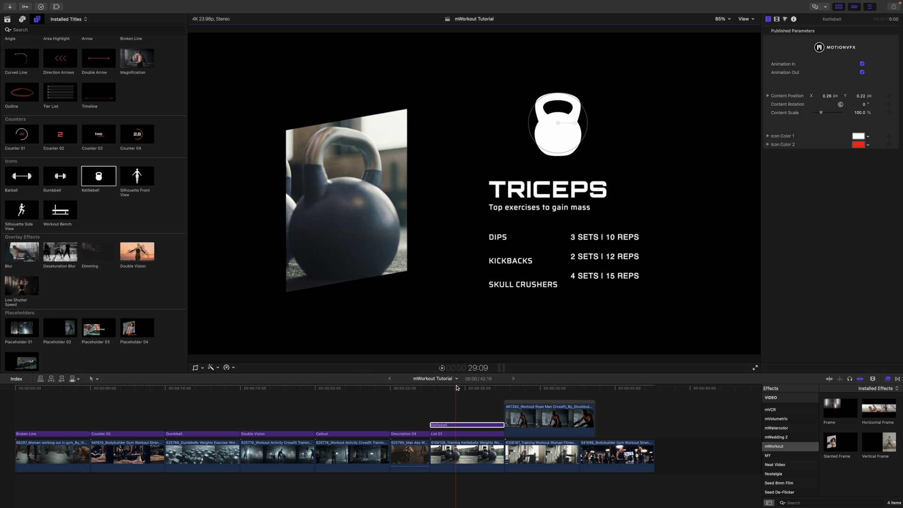
left_click_drag(455, 389, 433, 391)
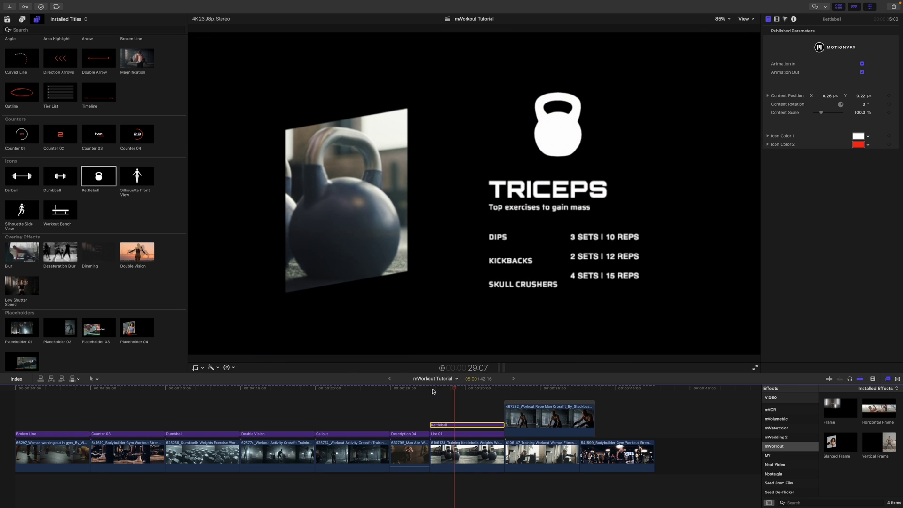
key("space")
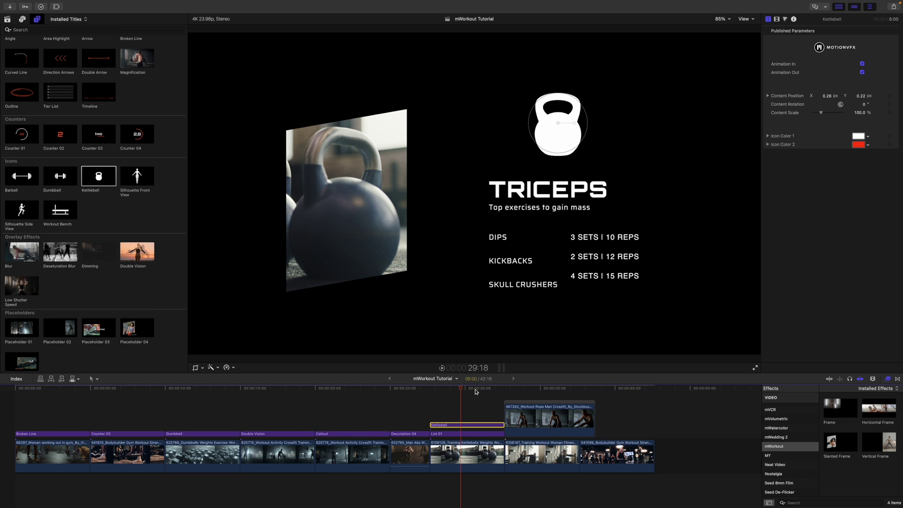
scroll(474, 391, "up", 1)
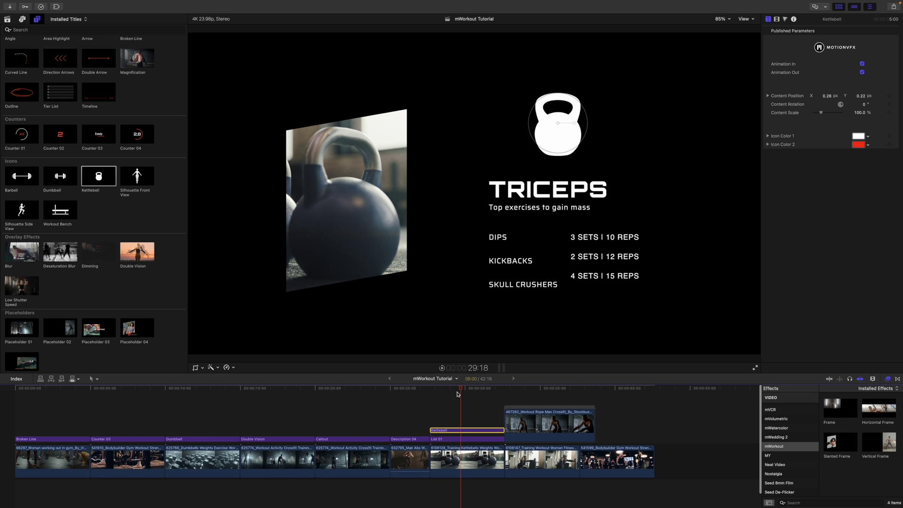
Step: Apply the Vertical Frame effect to the connected rope clip and preview the split screen
left_click_drag(460, 391, 526, 392)
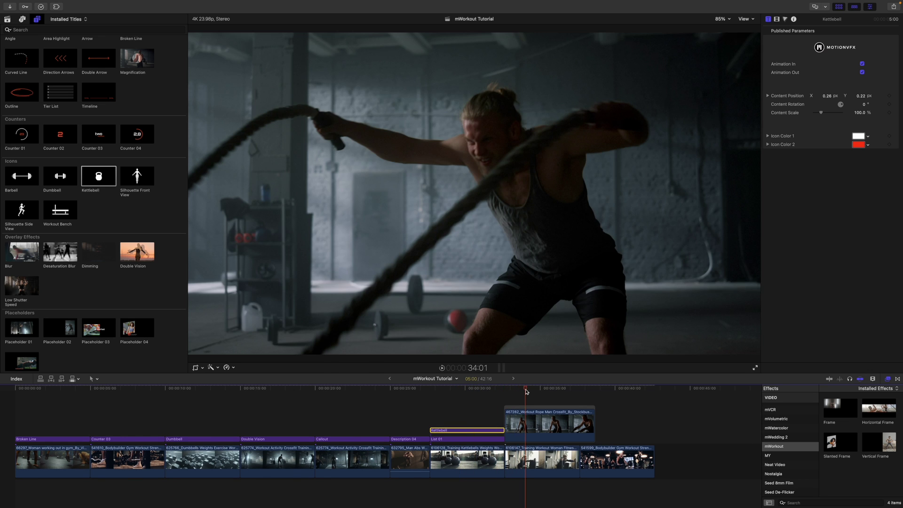
left_click(525, 426)
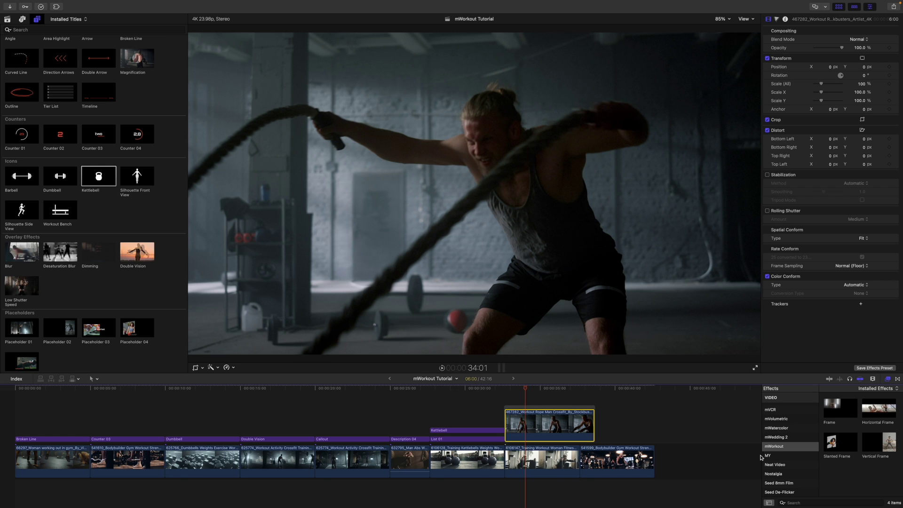
scroll(791, 463, "up", 3)
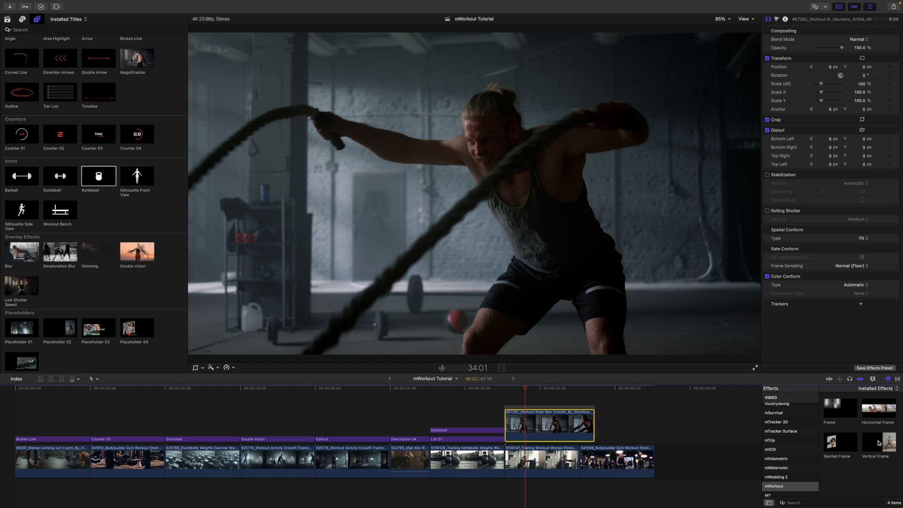
left_click_drag(879, 443, 540, 428)
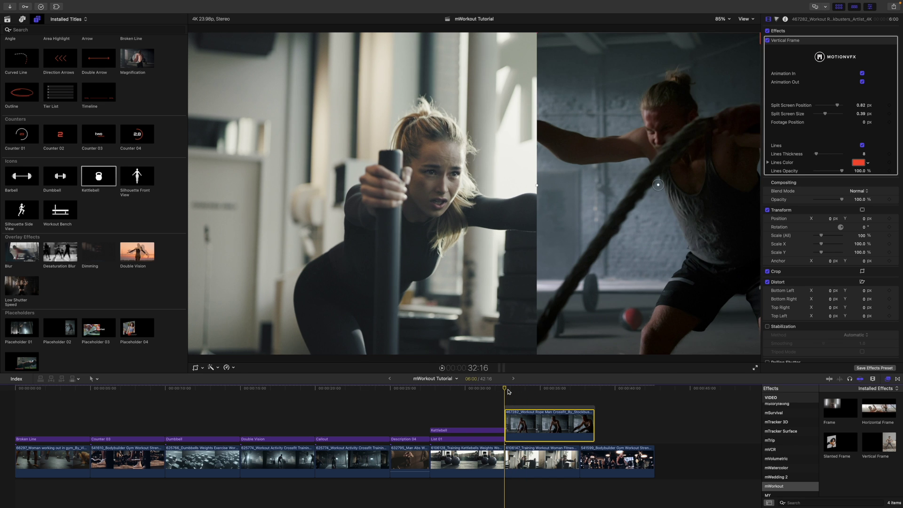
key("space")
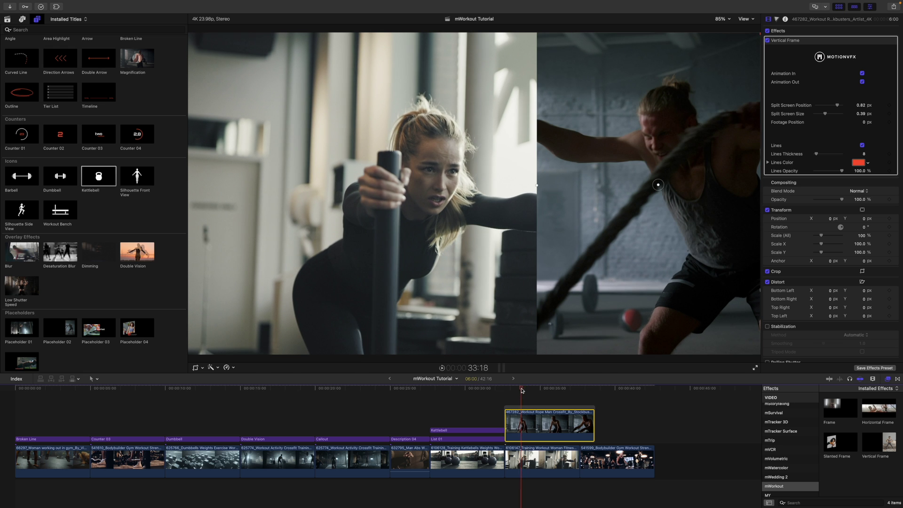
left_click(514, 389)
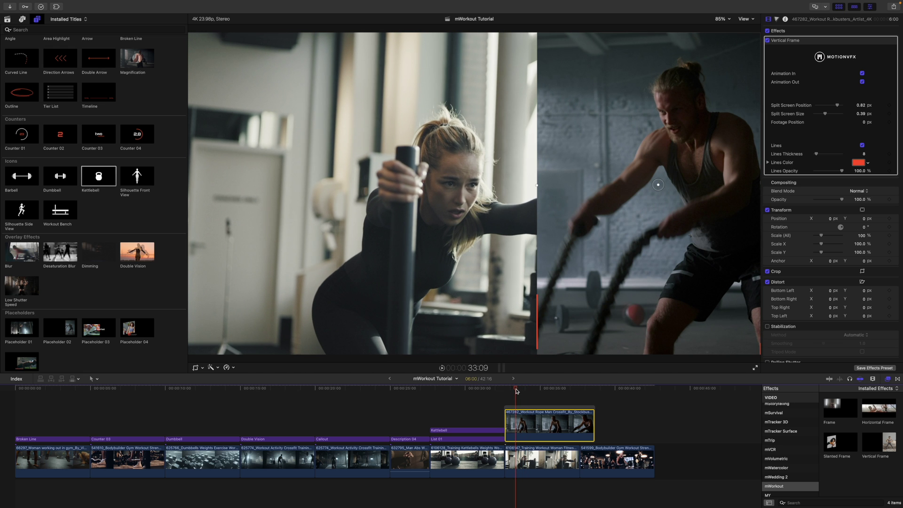
Step: Narrow the split-screen frame and shift it left, checking later frames of the rope clip
left_click(536, 186)
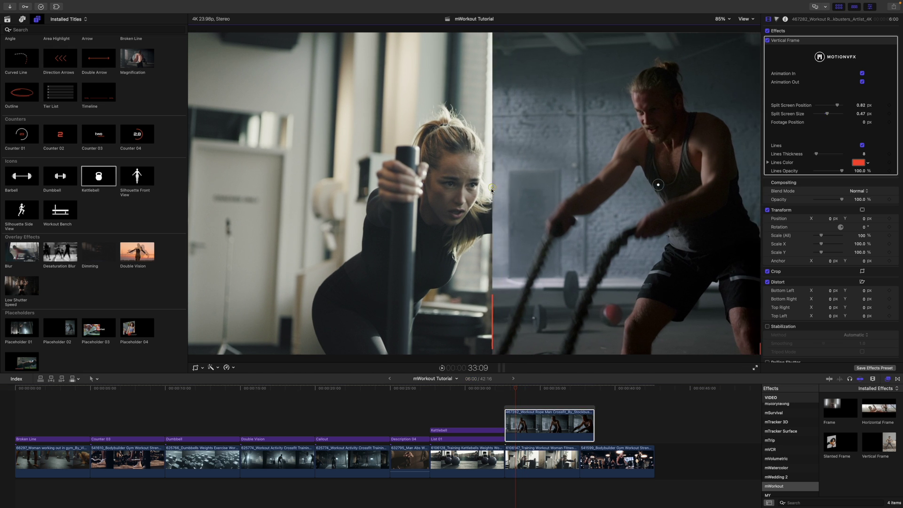
left_click_drag(492, 191, 551, 192)
left_click_drag(643, 187, 625, 199)
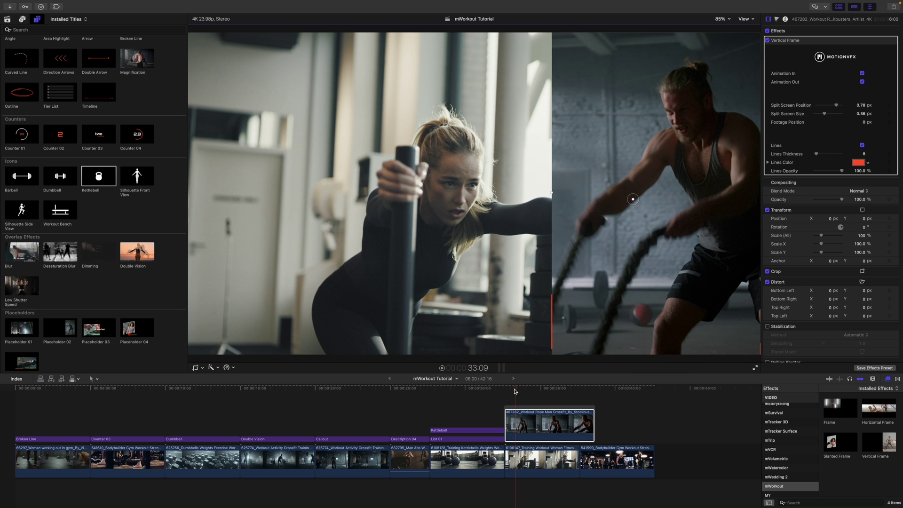
left_click(541, 425)
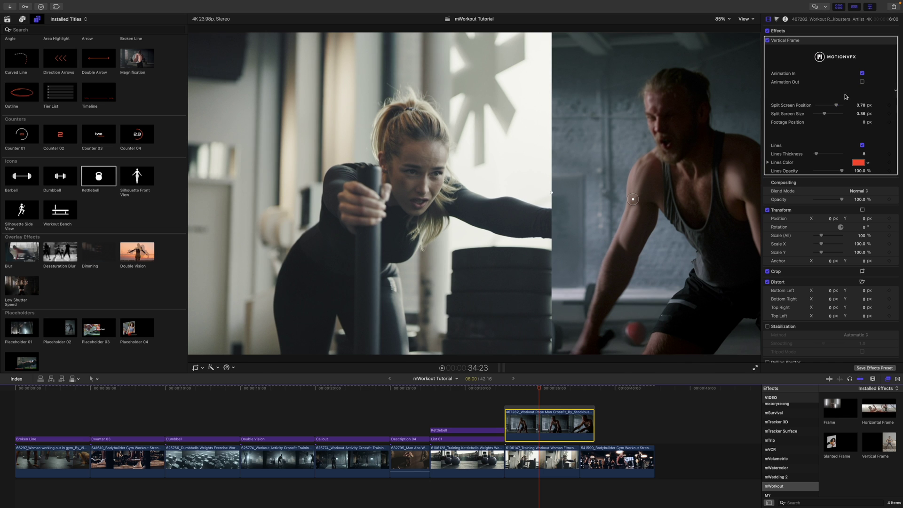
left_click_drag(541, 389, 582, 398)
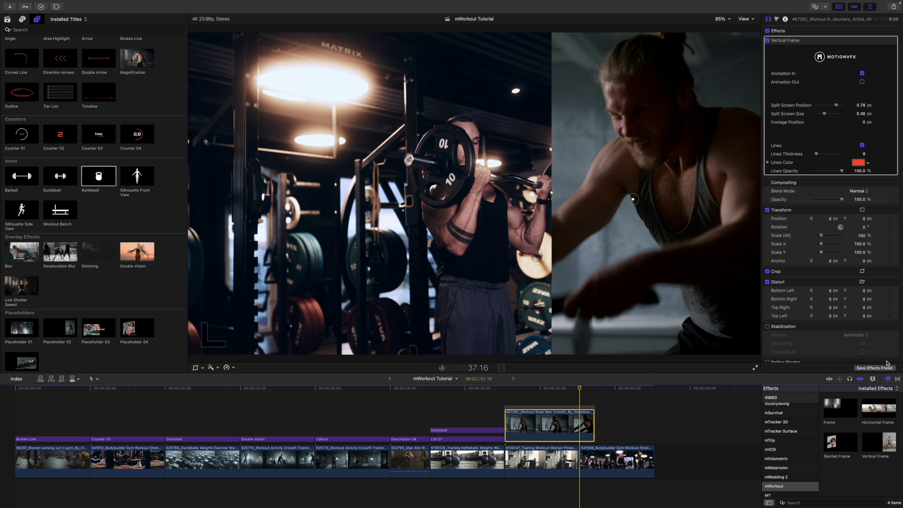
Step: Put a Flash Burn transition at the end of the rope clip and scrub through it into the barbell shot
left_click(898, 380)
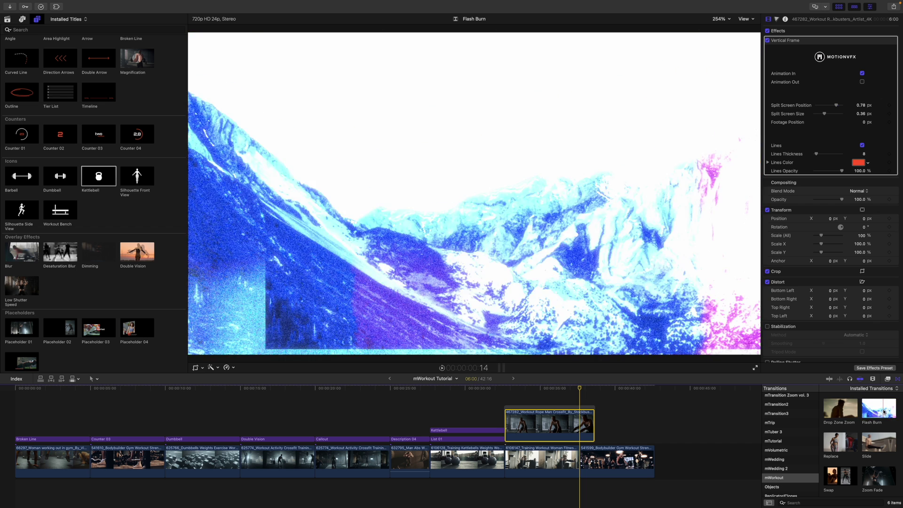
left_click_drag(884, 413, 583, 425)
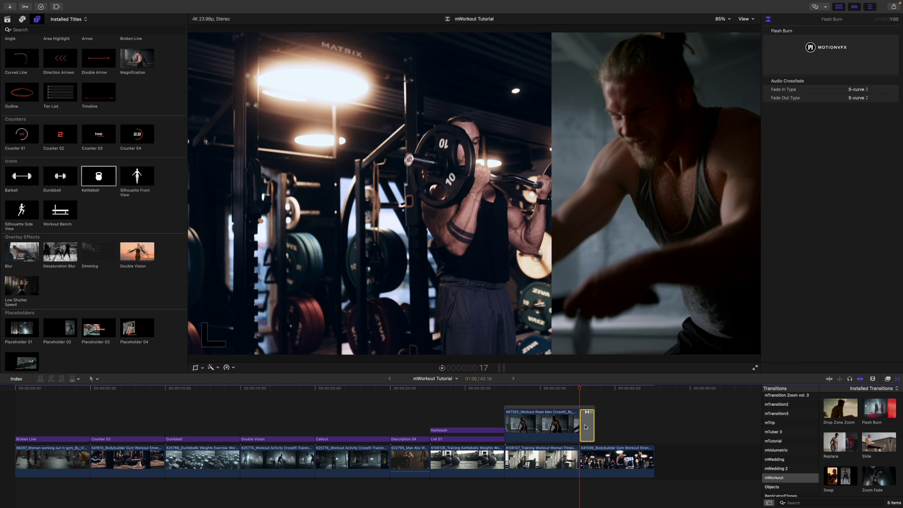
key("space")
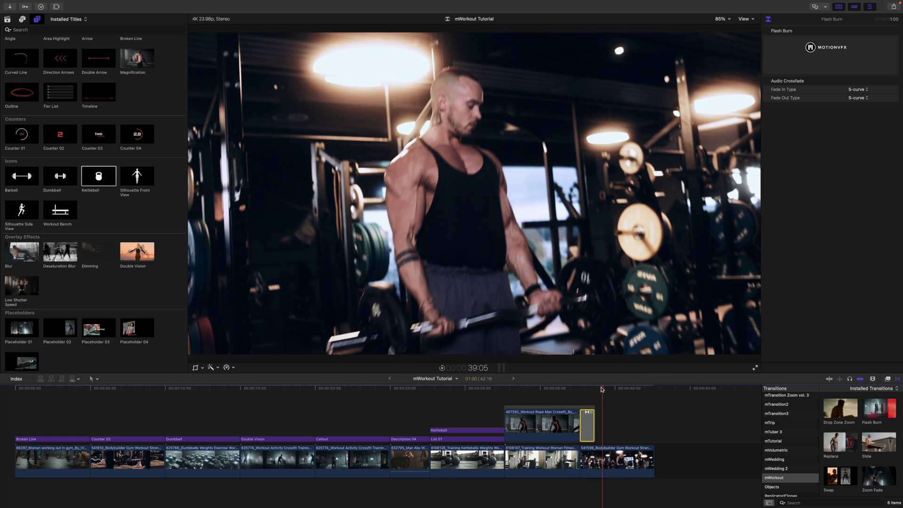
mouse_move(602, 390)
left_mouse_down()
mouse_move(610, 390)
mouse_move(561, 393)
left_mouse_up()
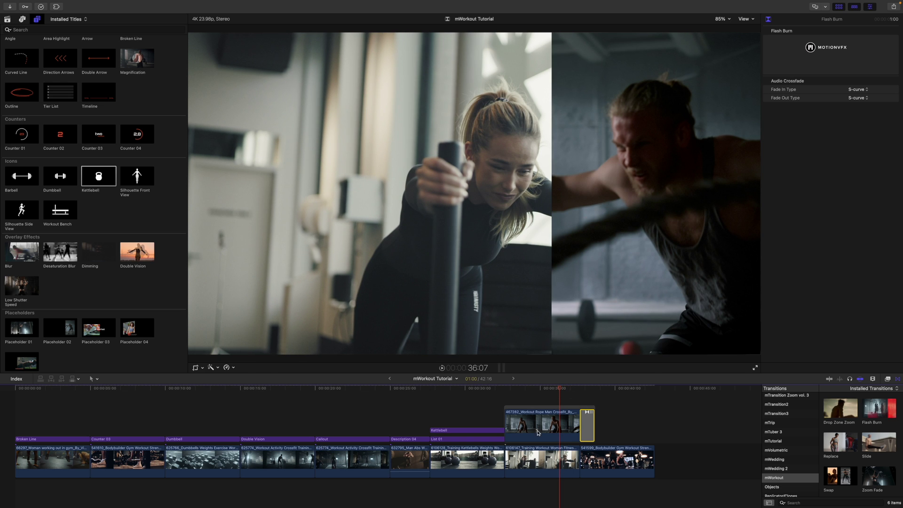
left_click_drag(560, 391, 631, 399)
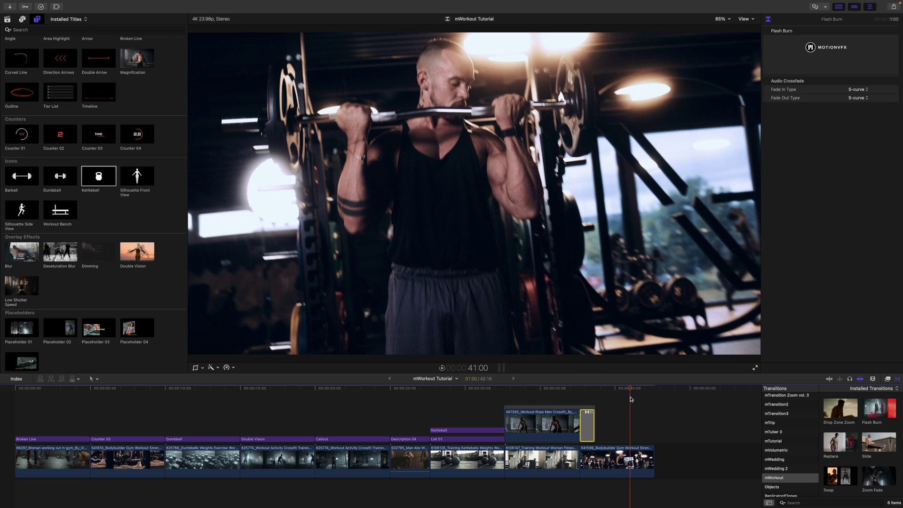